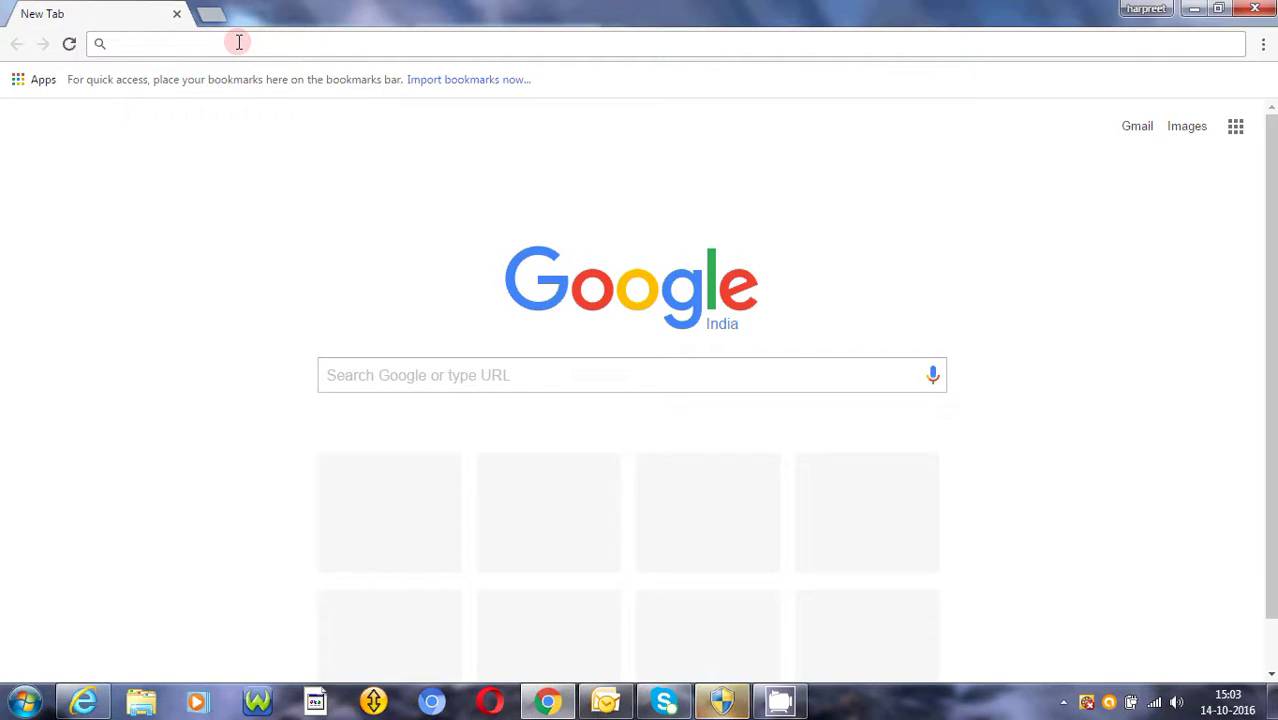
- Enter 'LOGIN.' in Chrome's address bar to bring up the login.iqmetallika.com suggestion
text(LOGIN.)
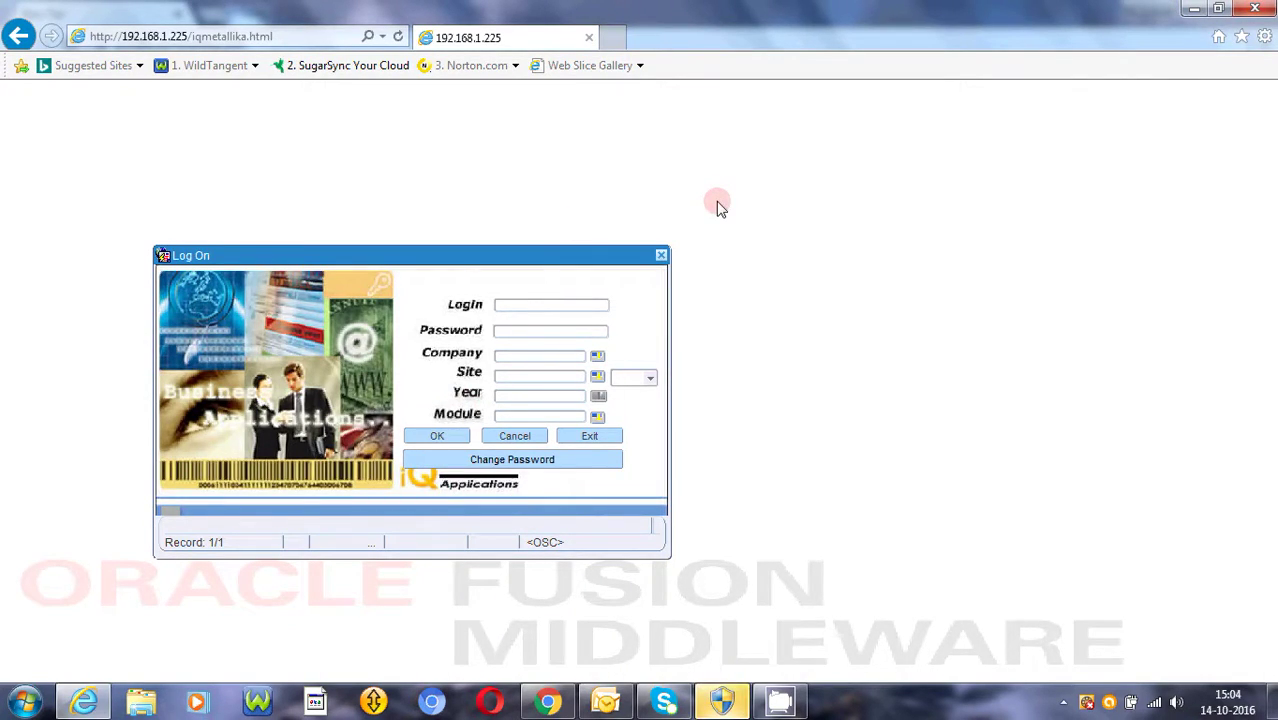
- Log in with the user's credentials to site ROLLING, year 2016-17, module Procurement Management
text(ad)
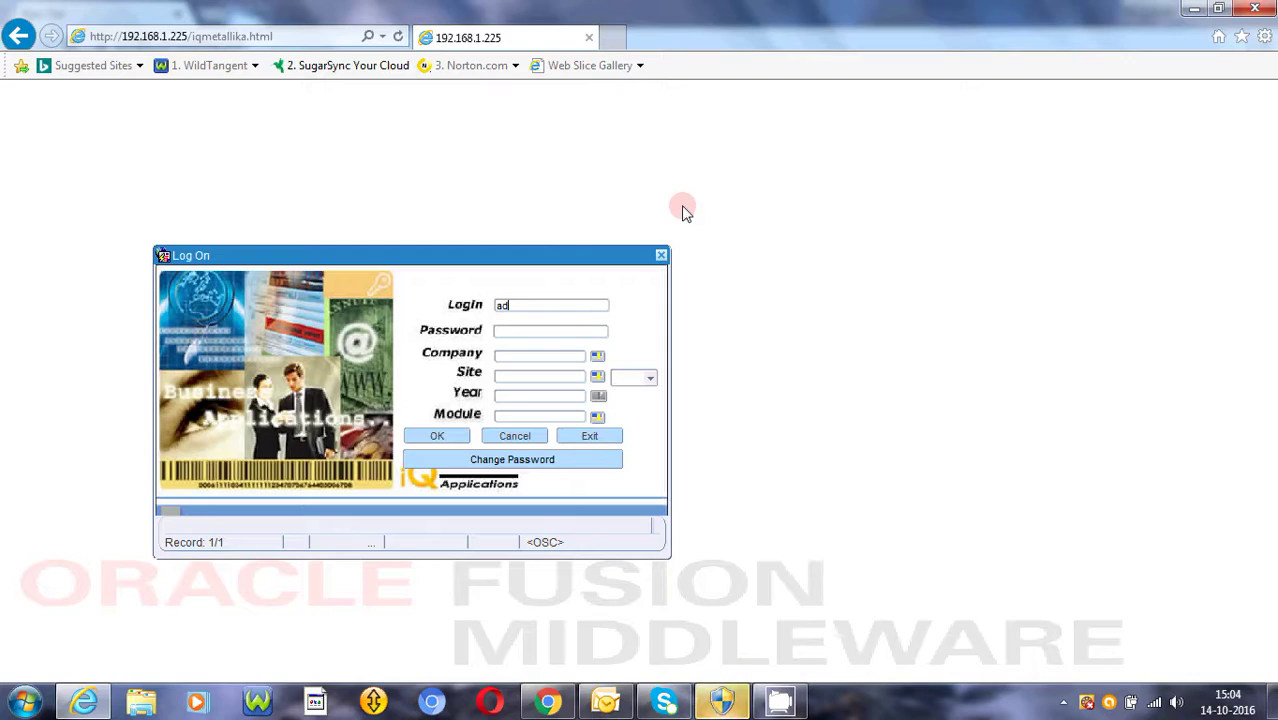
text(min)
text(a)
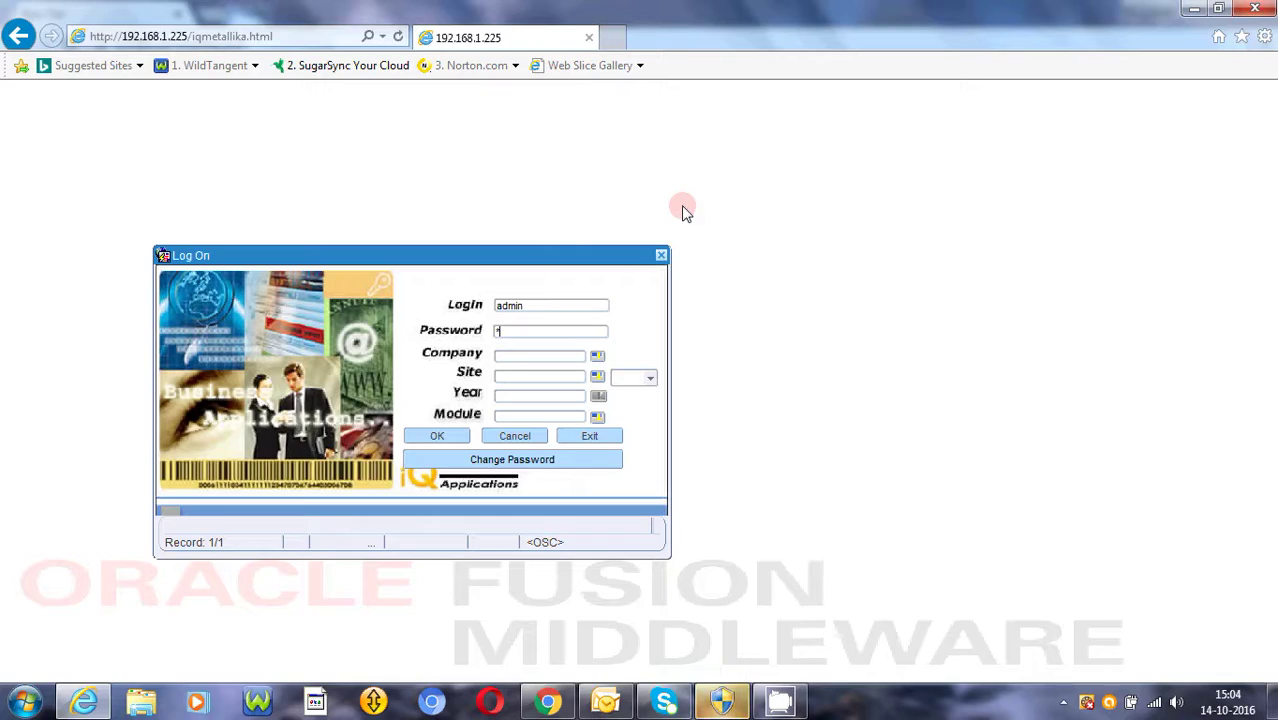
text(dmin)
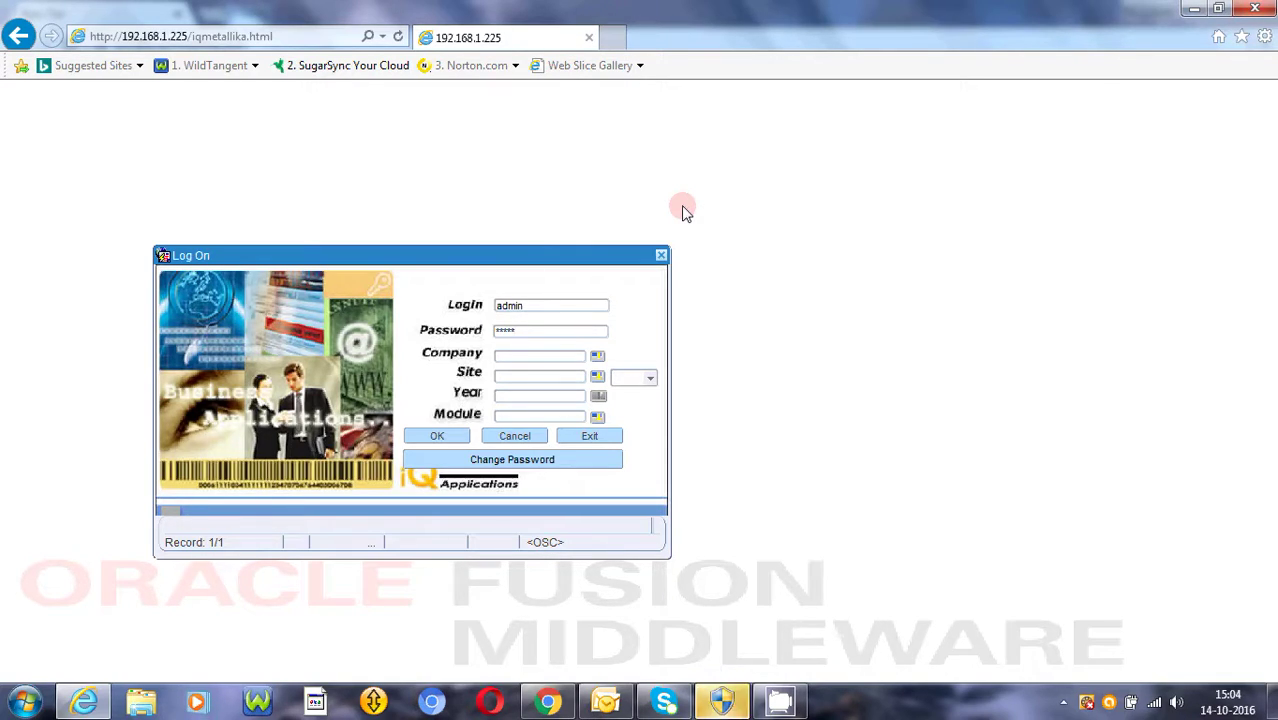
key(Return)
key(Return)
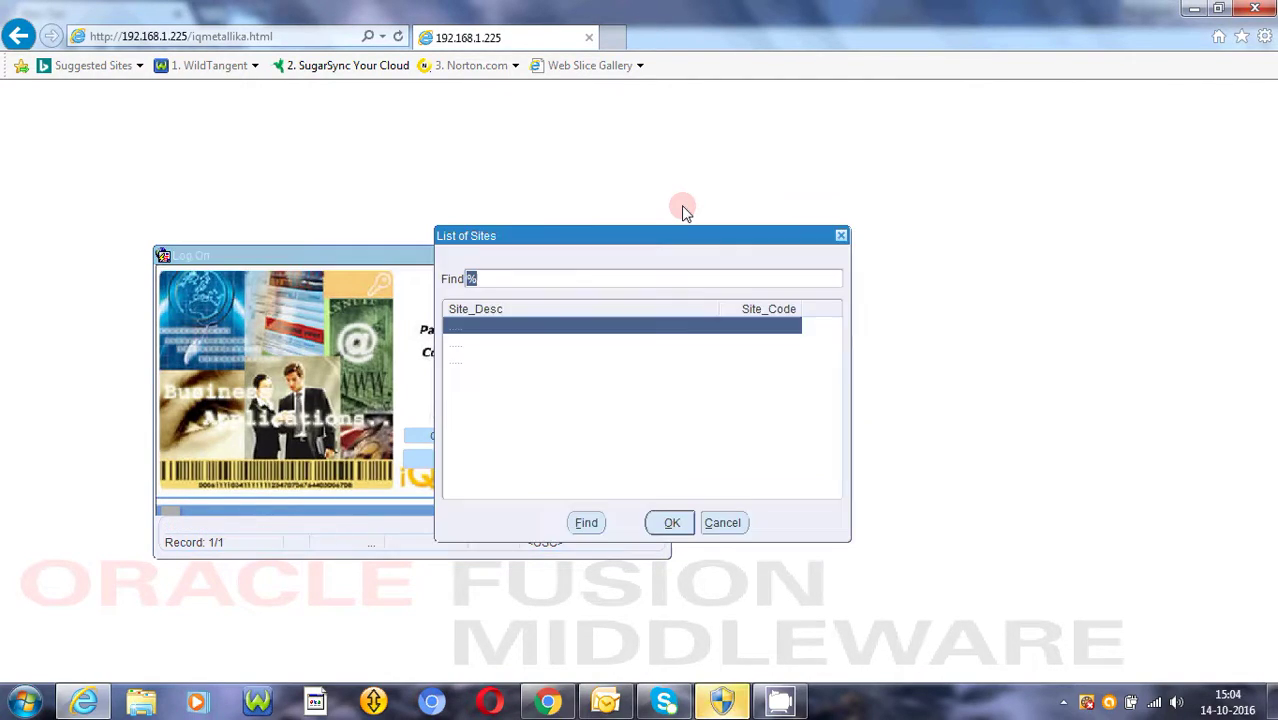
key(Return)
key(Return)
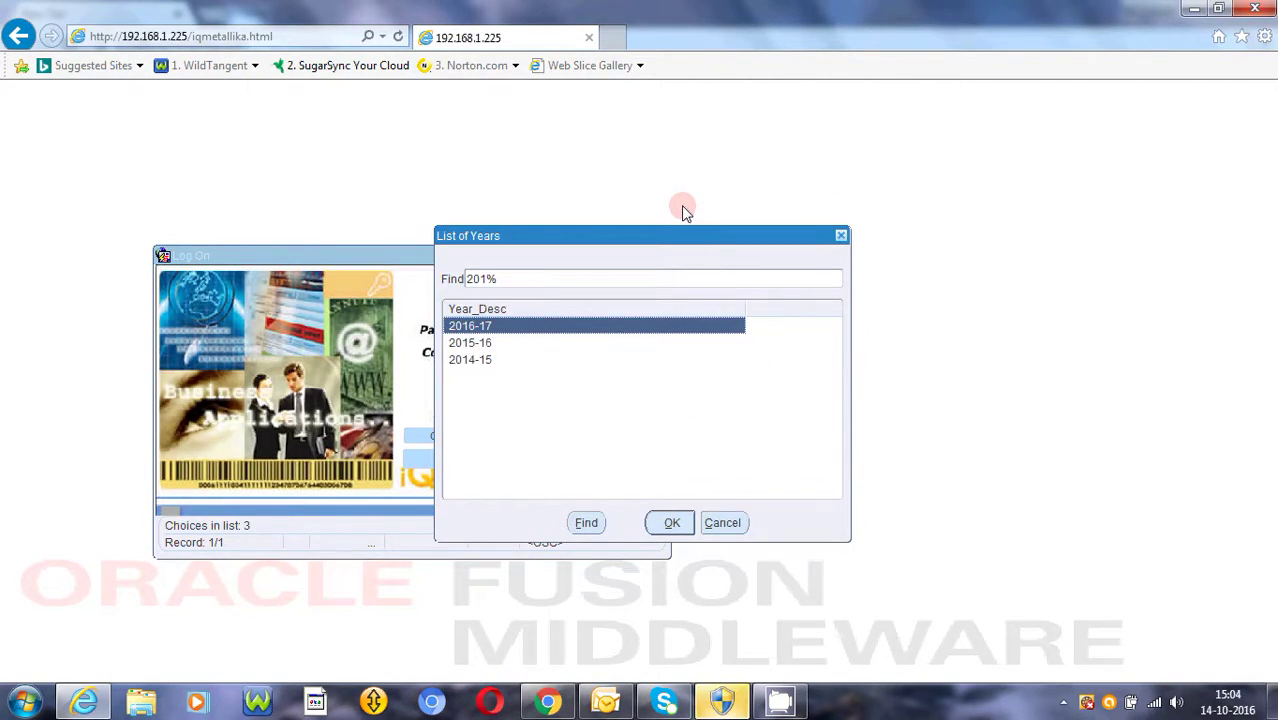
key(Return)
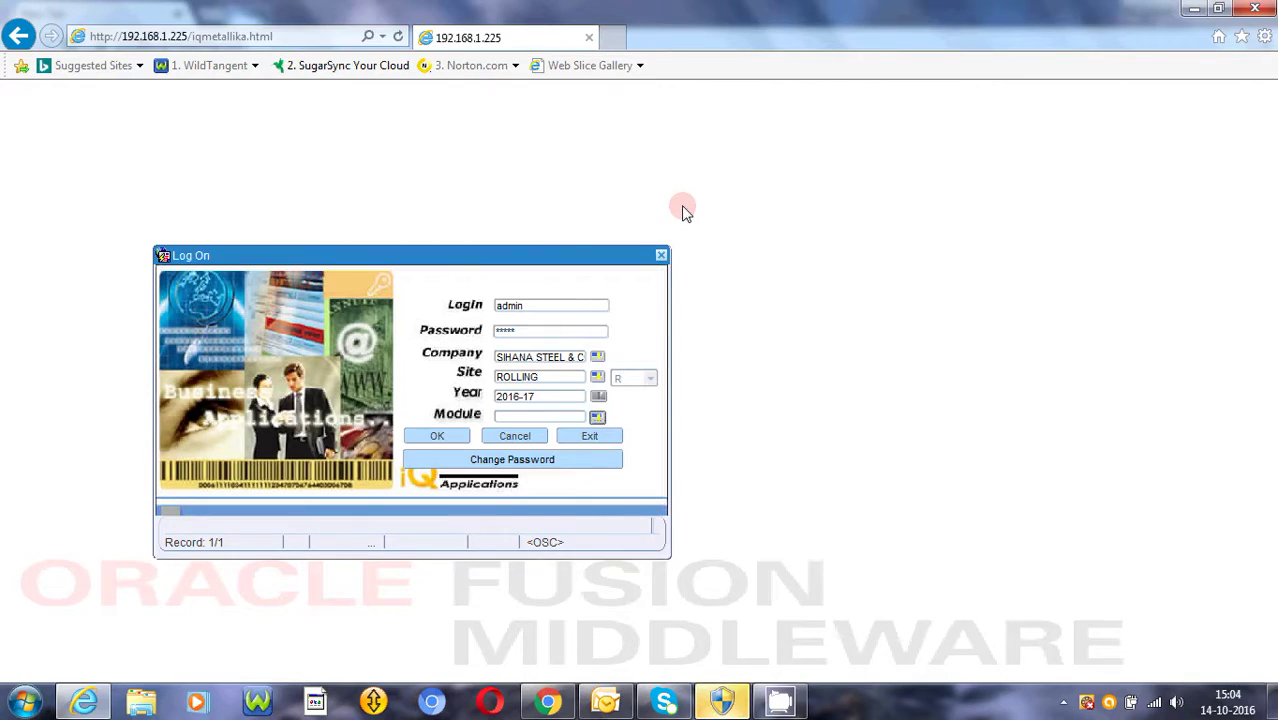
key(Return)
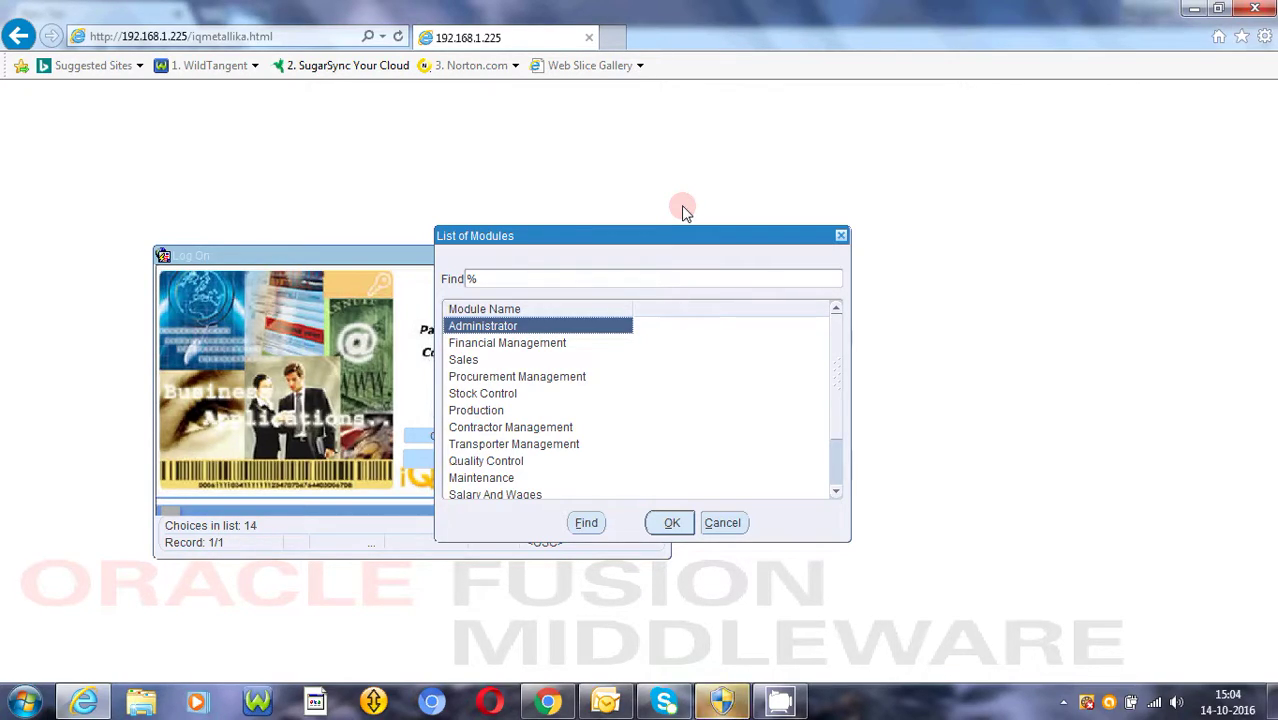
key(Down)
key(Down)
key(Down)
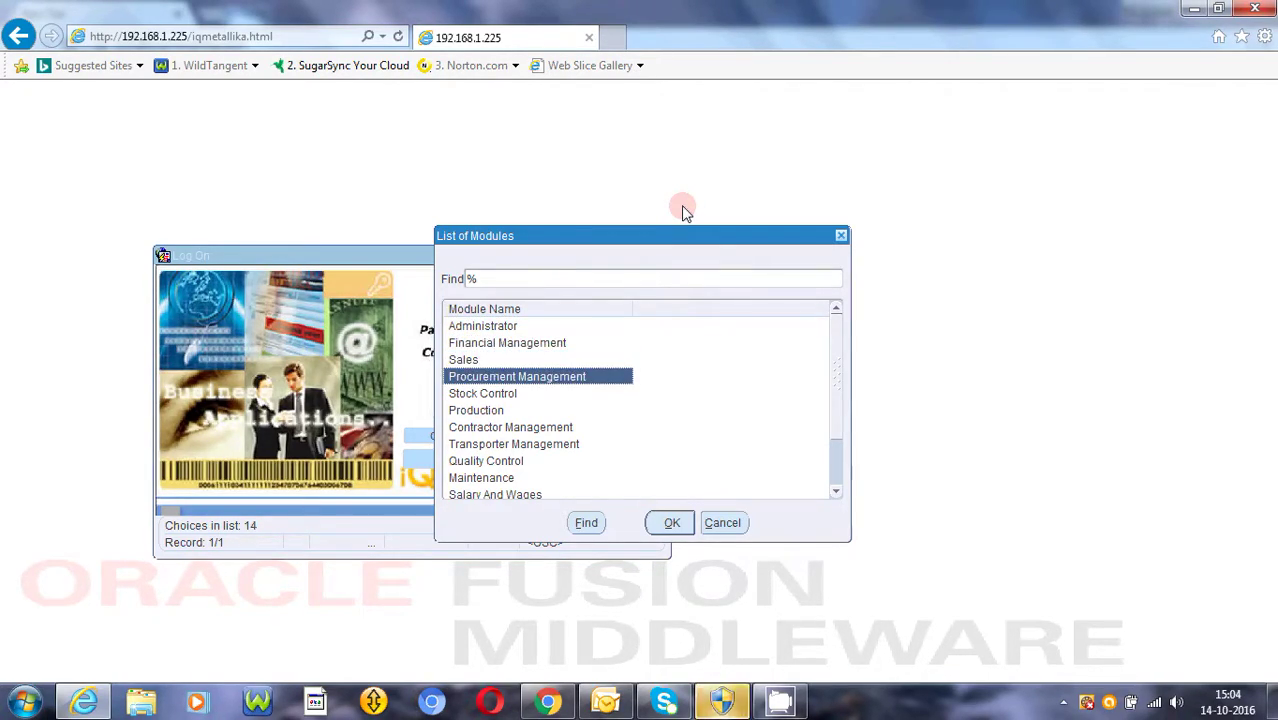
key(Return)
key(Return)
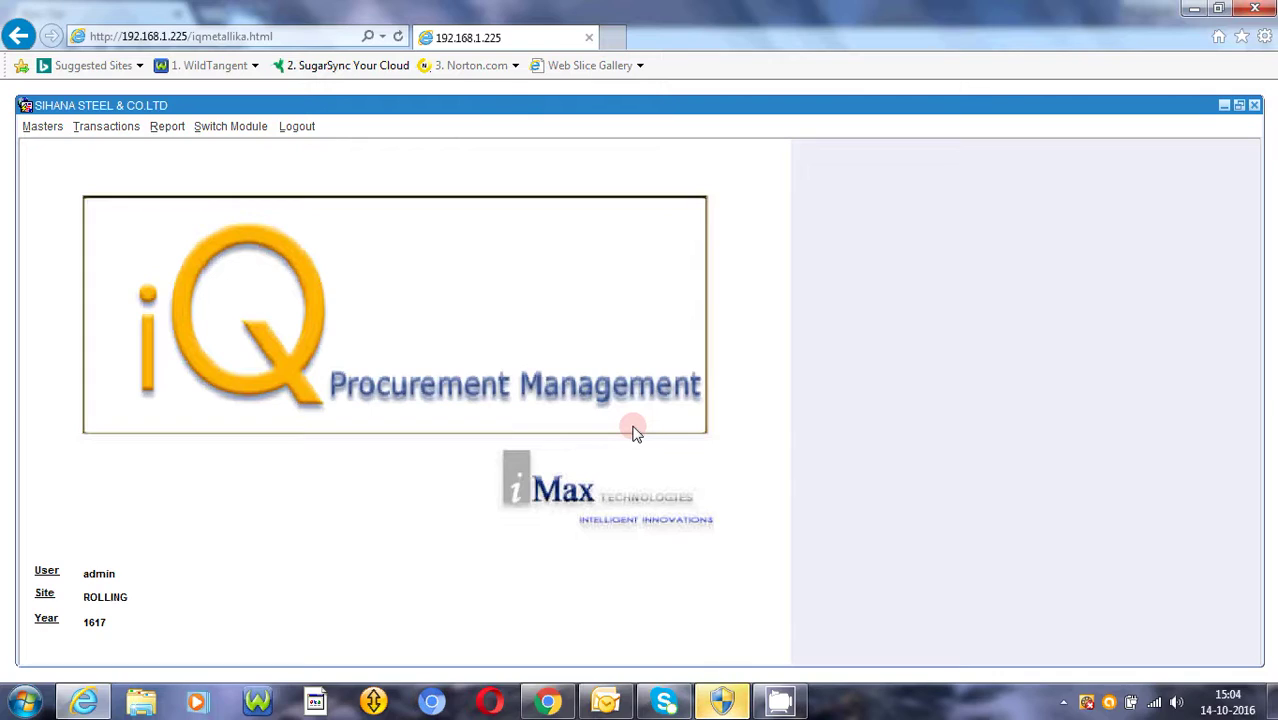
- Open the Requisition Enquiry form (04.12.115) from the Transactions menu
click(104, 130)
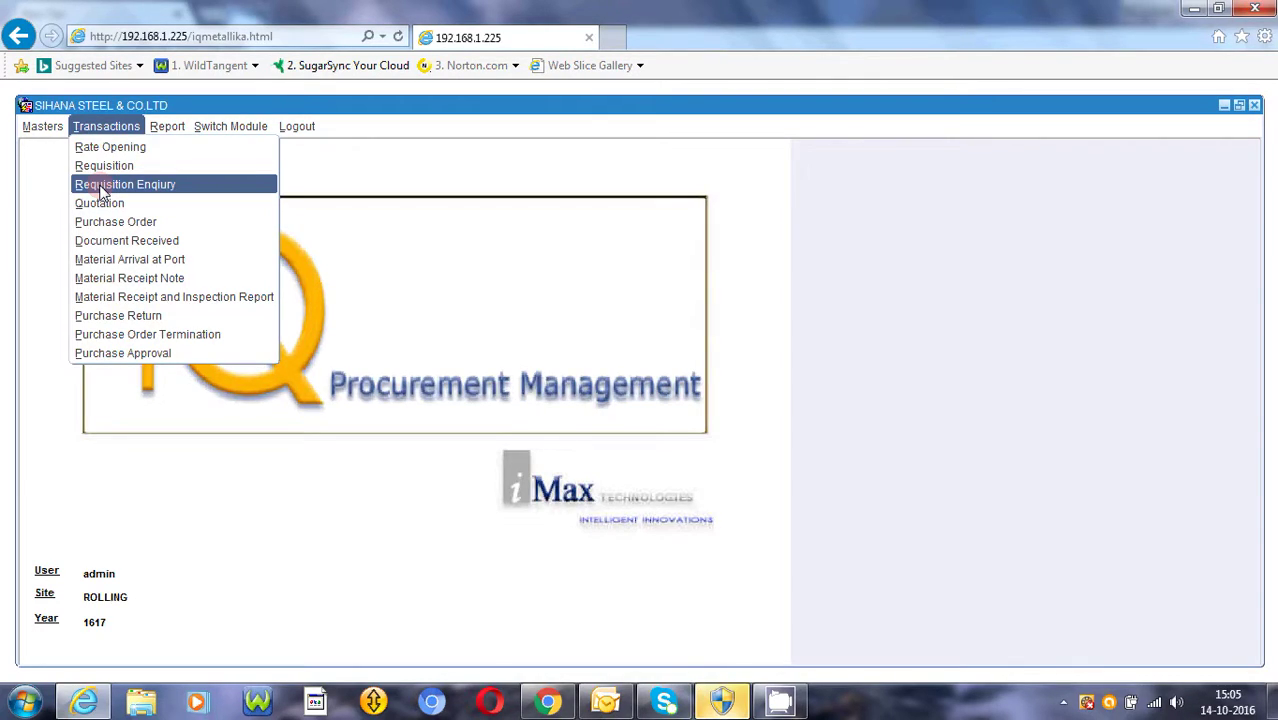
click(101, 187)
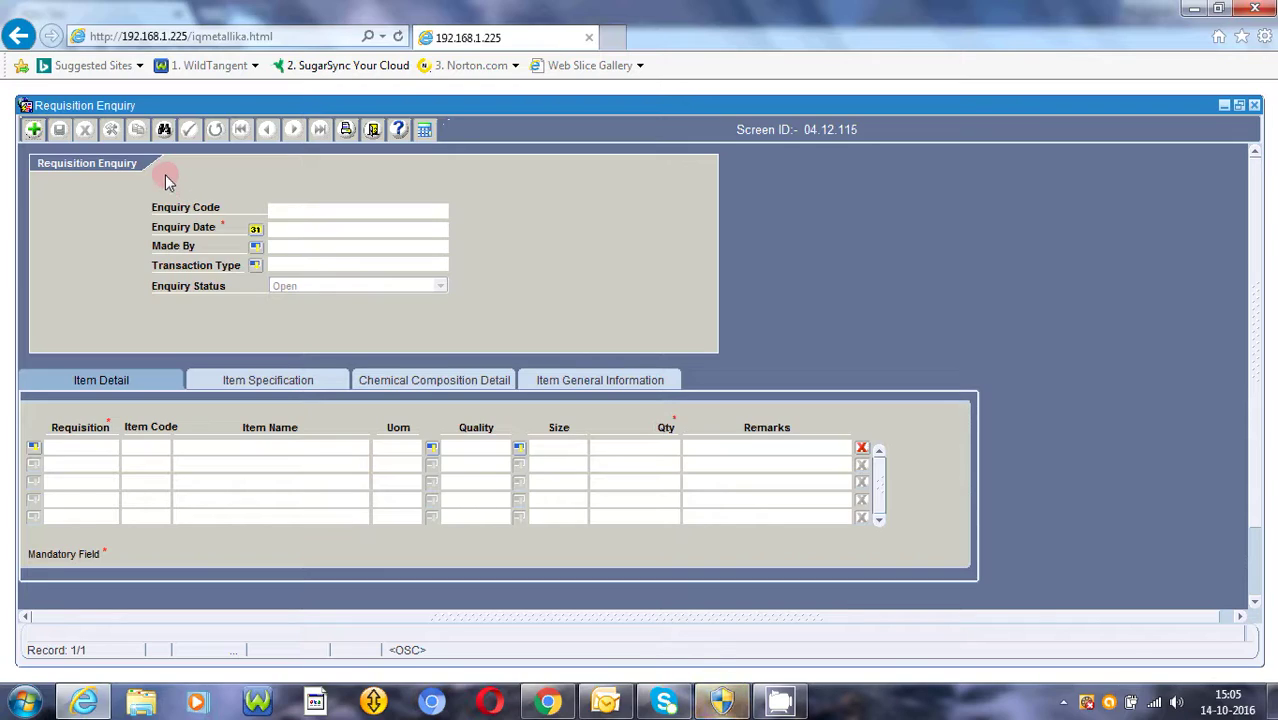
- Add a new enquiry record and set its Enquiry Date to 06/10/2016
click(33, 131)
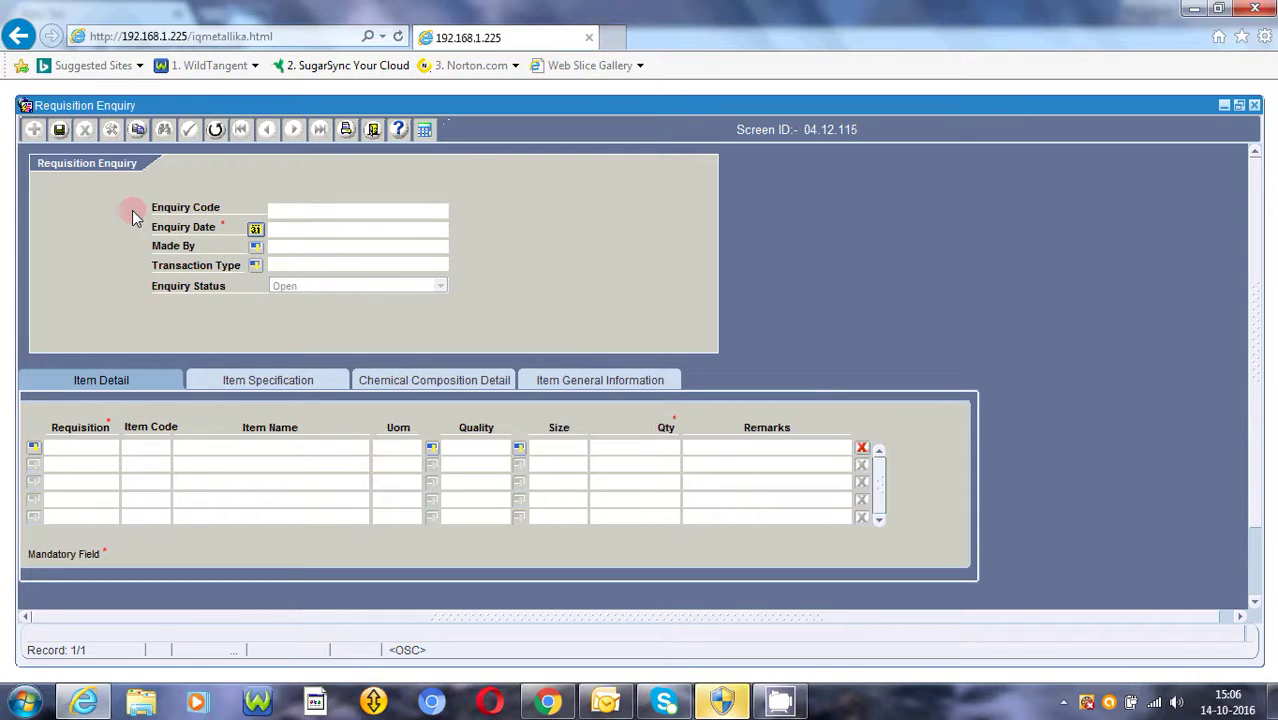
key(Return)
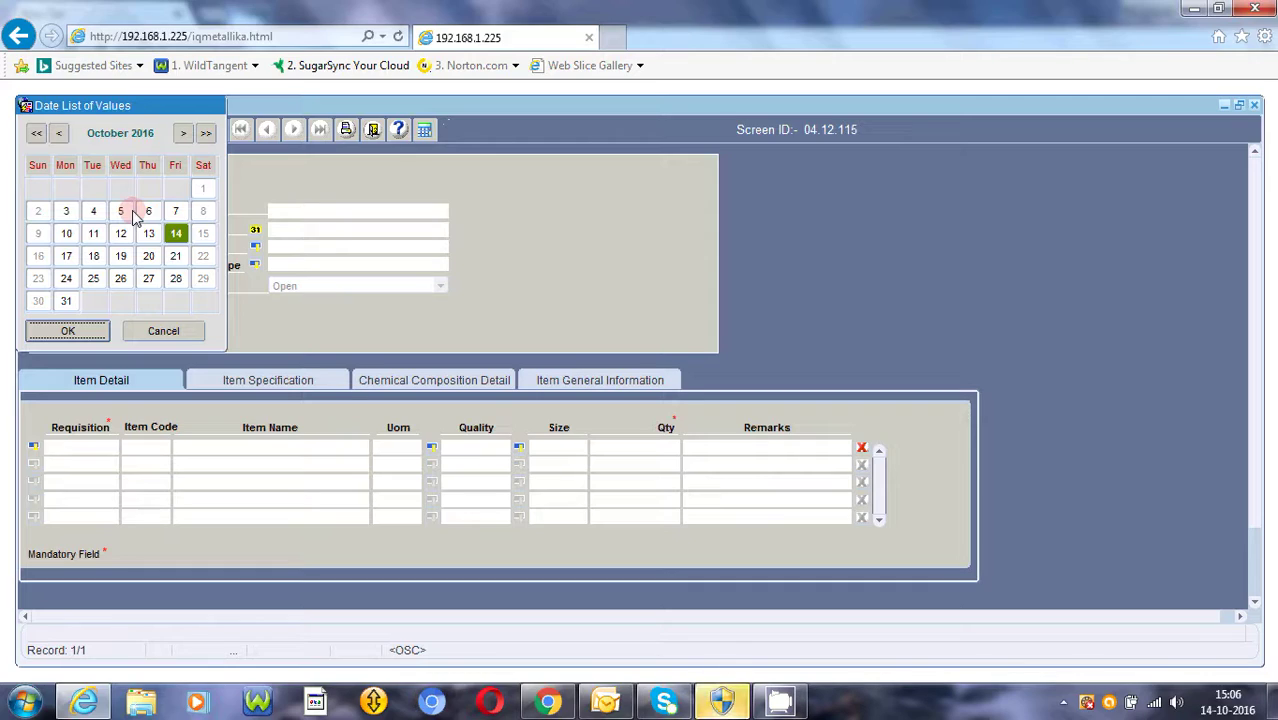
click(153, 214)
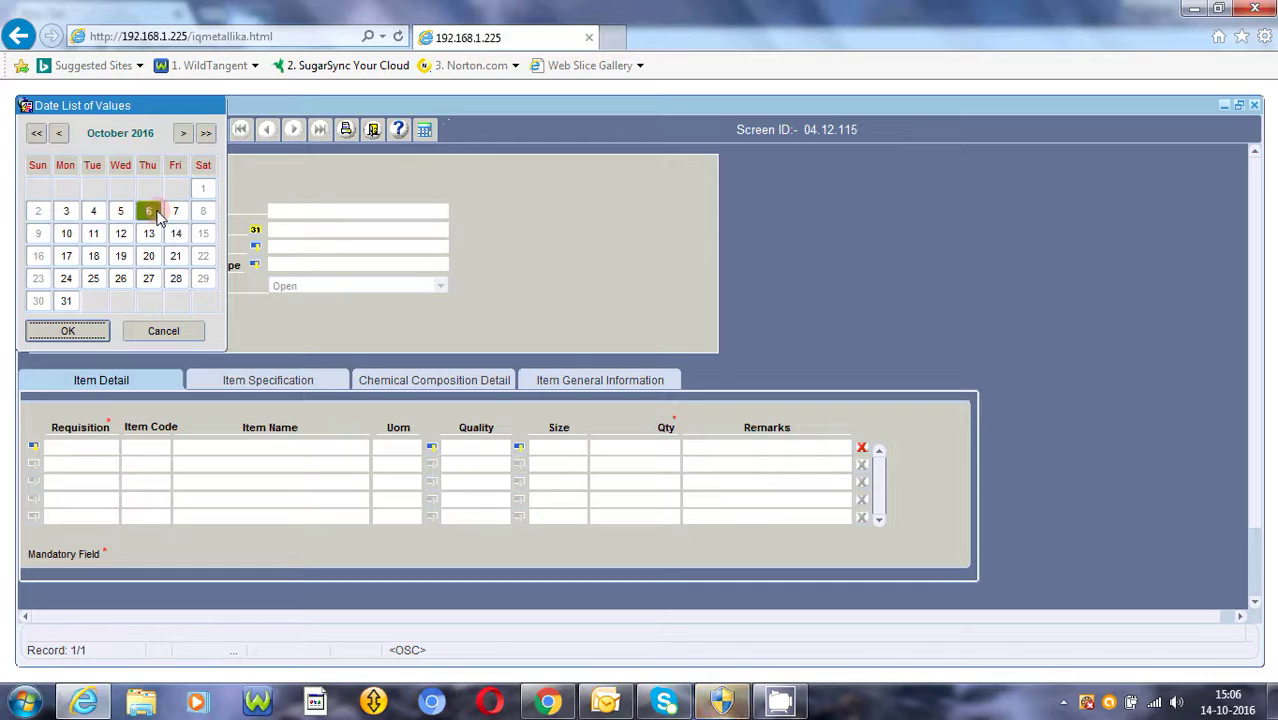
double_click(157, 217)
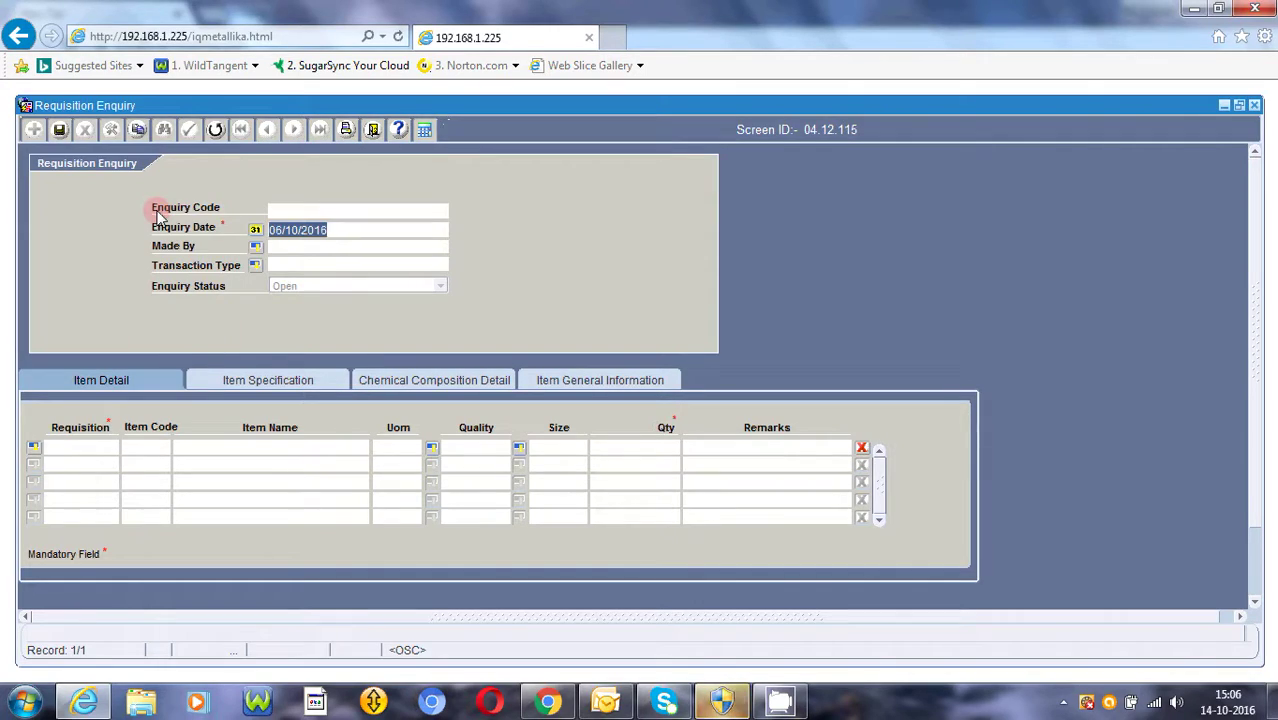
key(Return)
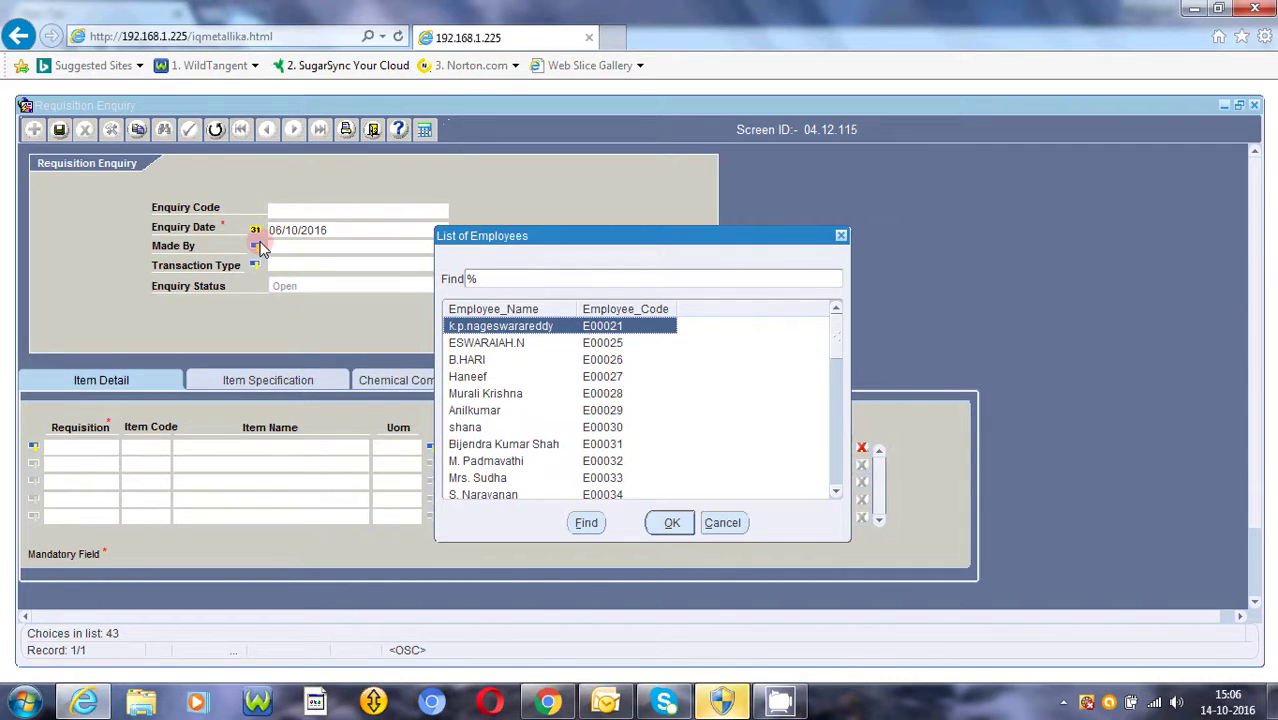
- Set Made By to the searched employee and Transaction Type to 'Item details for generals'
click(467, 275)
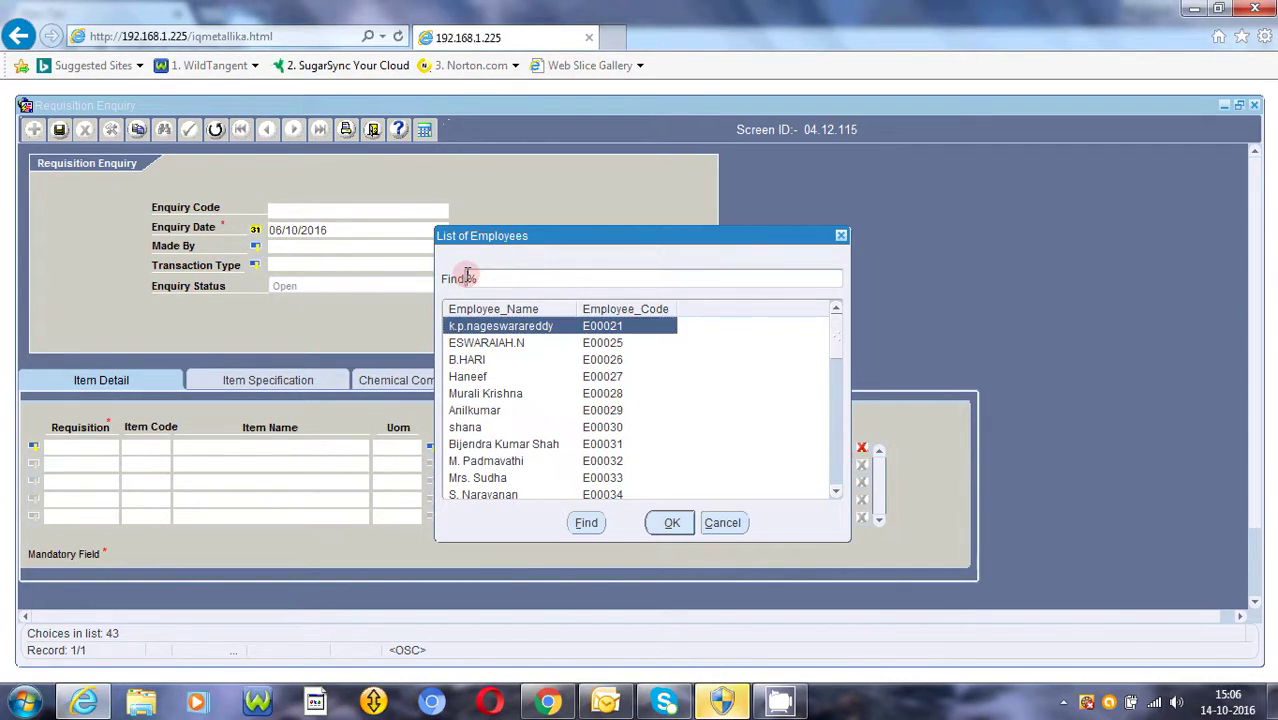
text(anchal)
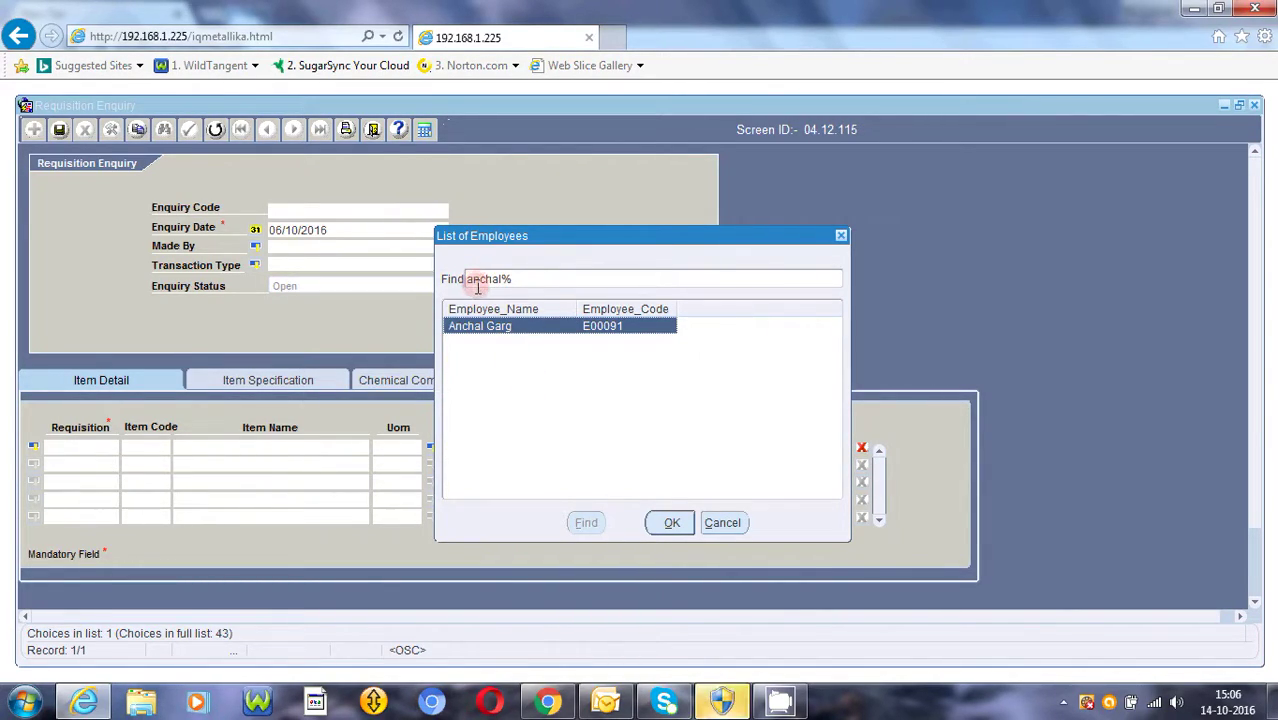
double_click(540, 362)
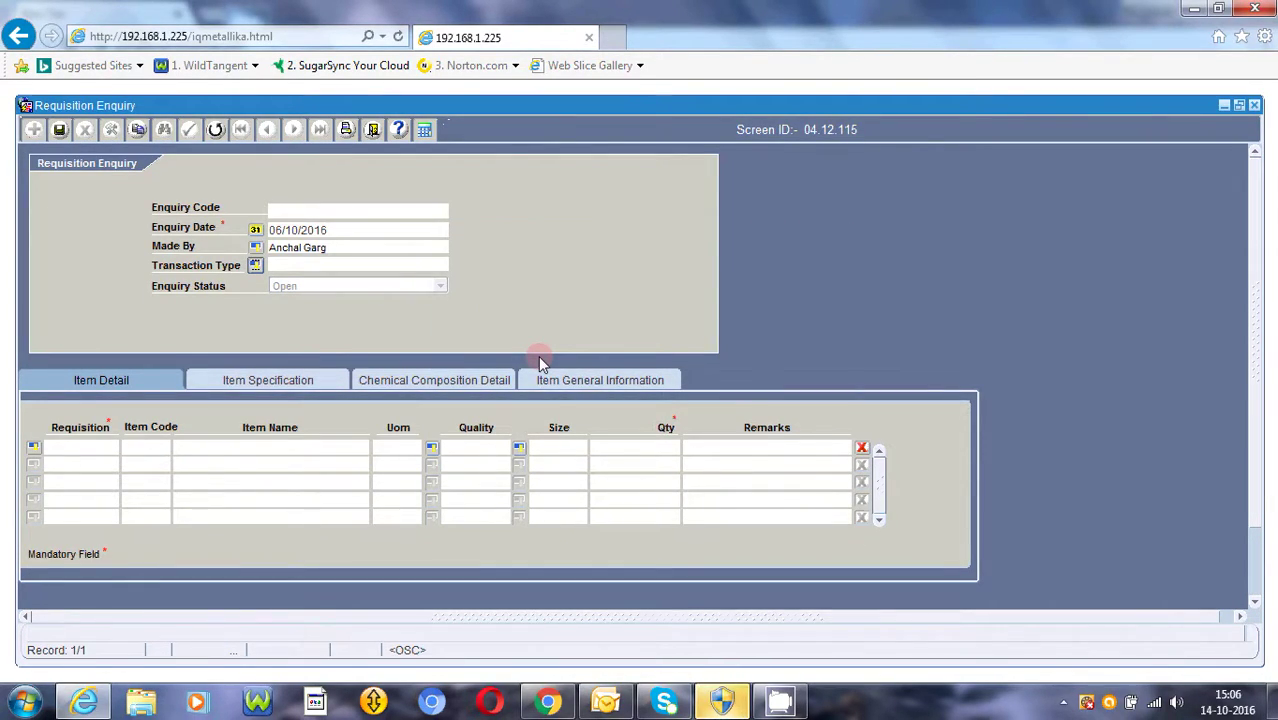
key(Return)
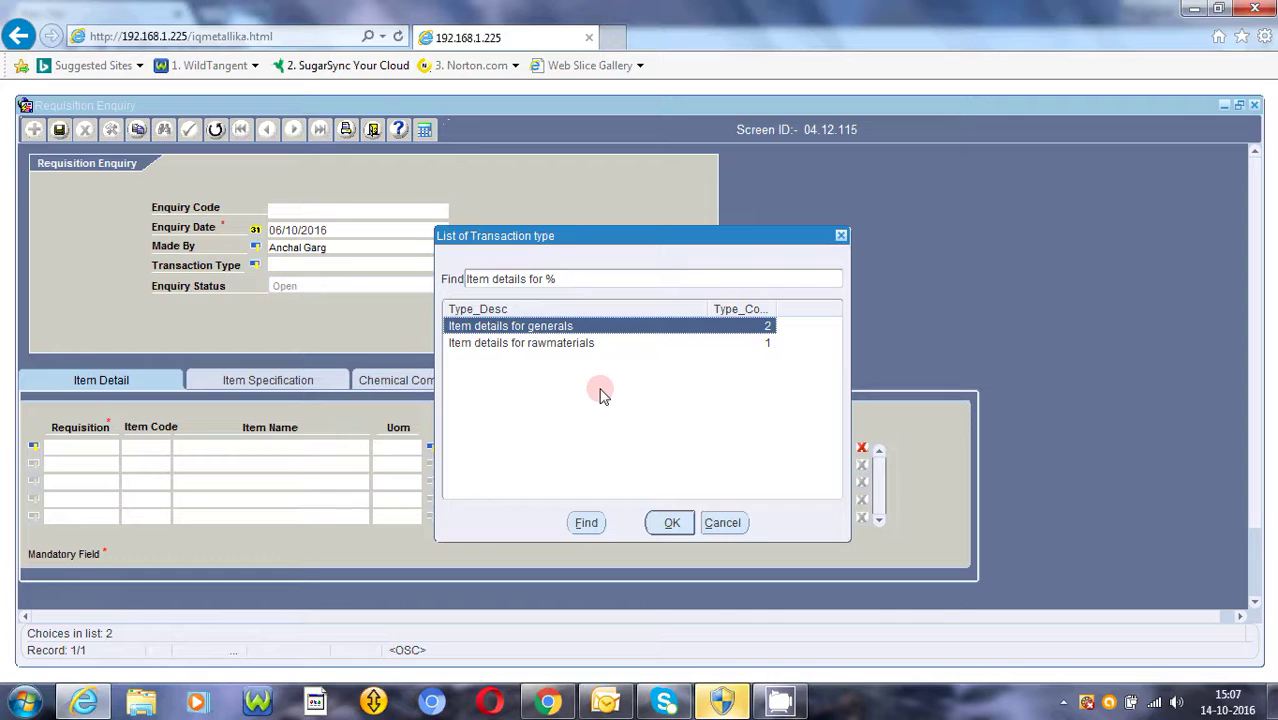
key(Return)
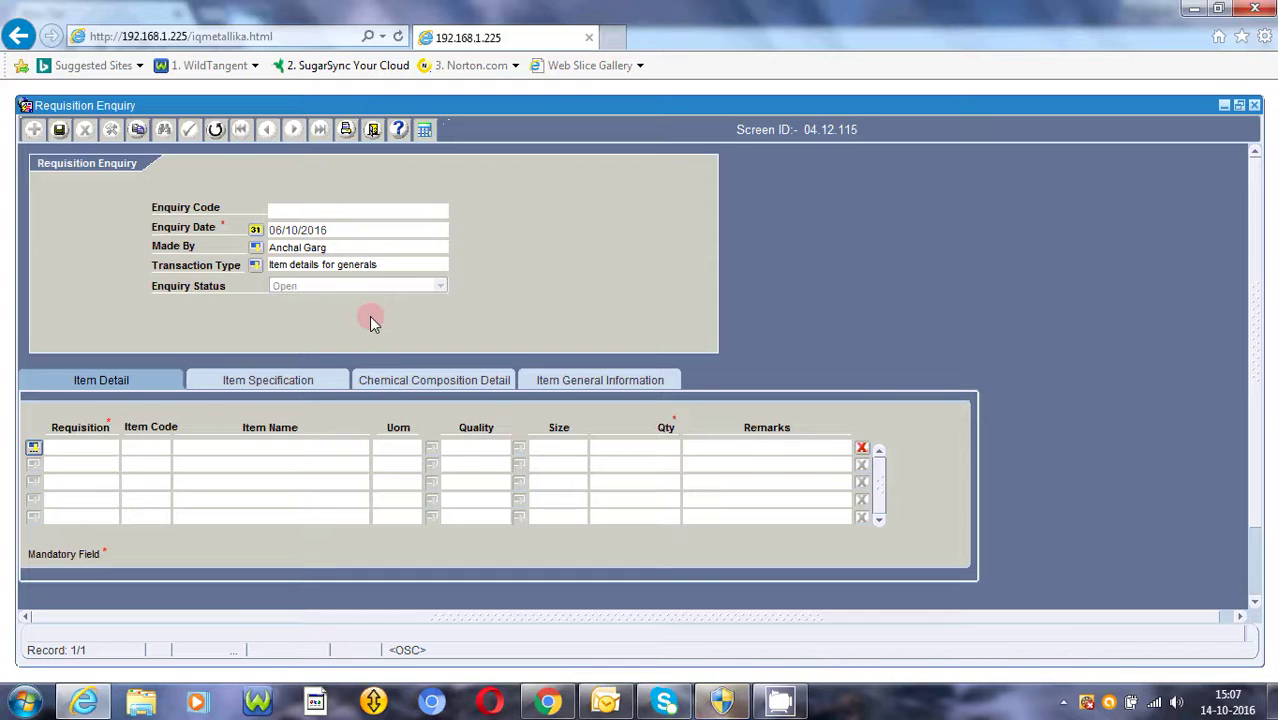
key(Return)
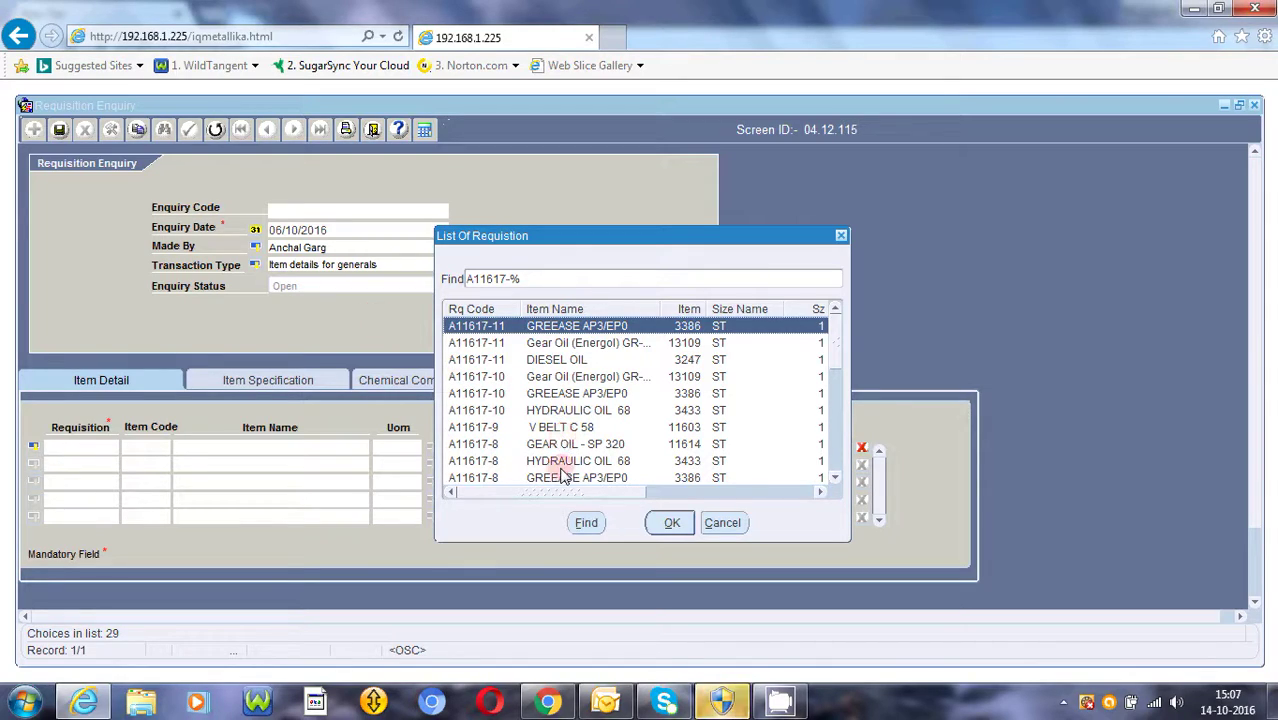
- Fill the first item line from requisition A11617-11 with 3386 GREEASE AP3/EP0, 100 KGS
drag(558, 493, 590, 493)
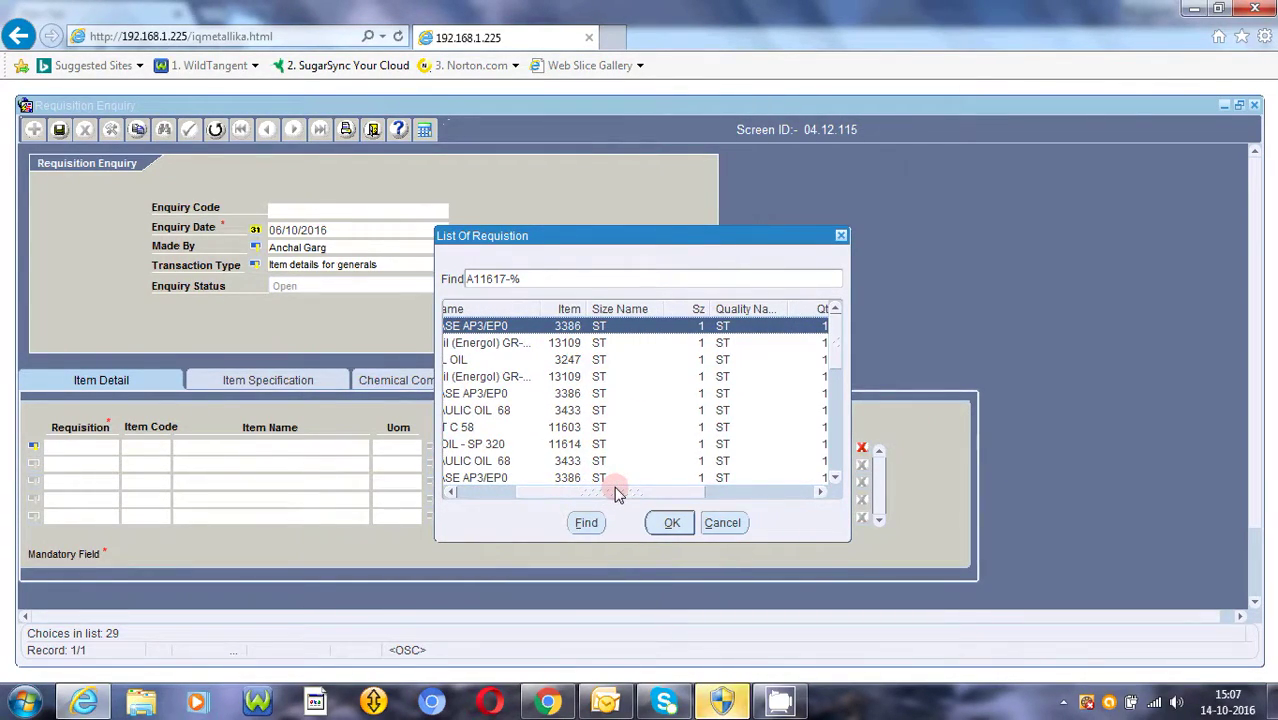
drag(617, 493, 715, 495)
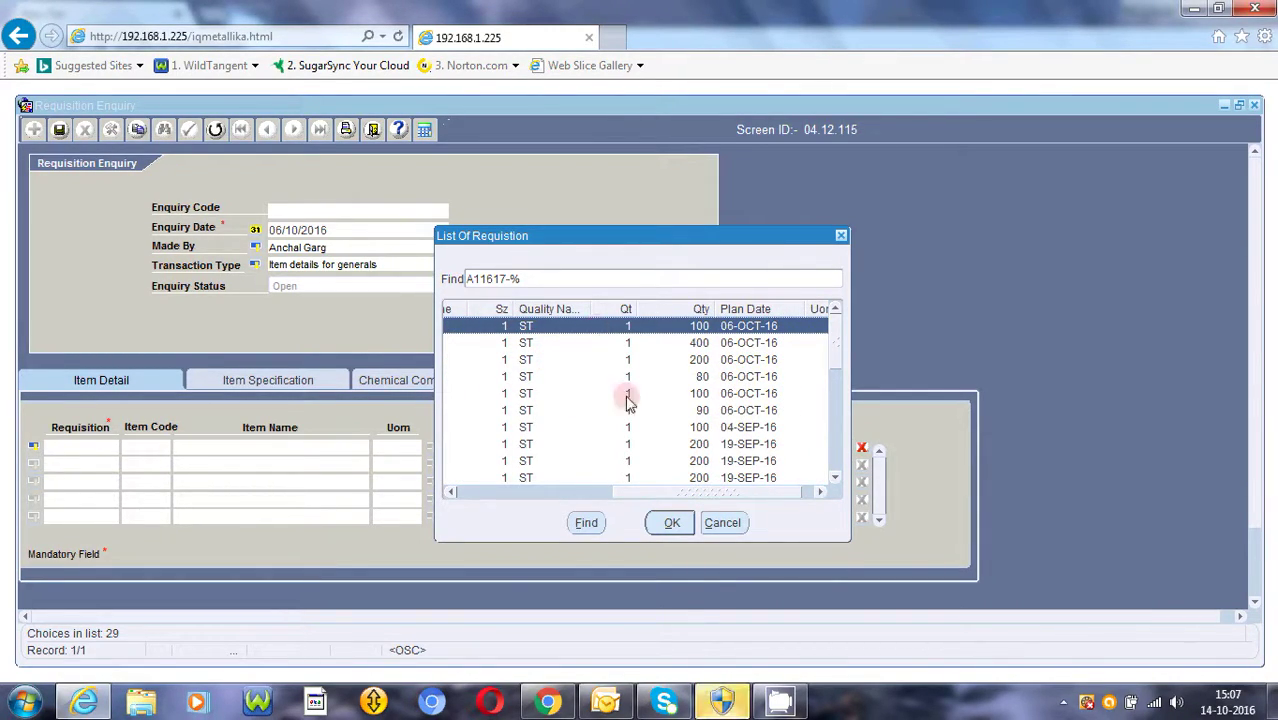
double_click(740, 342)
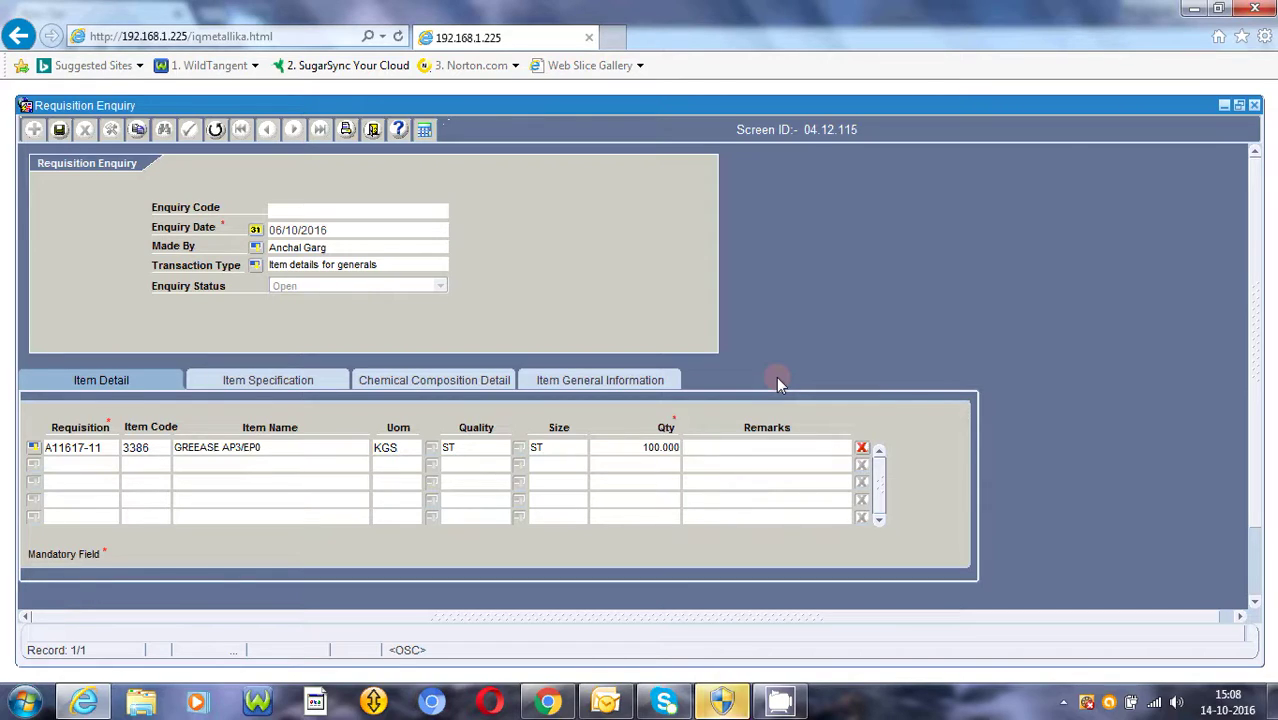
key(Tab)
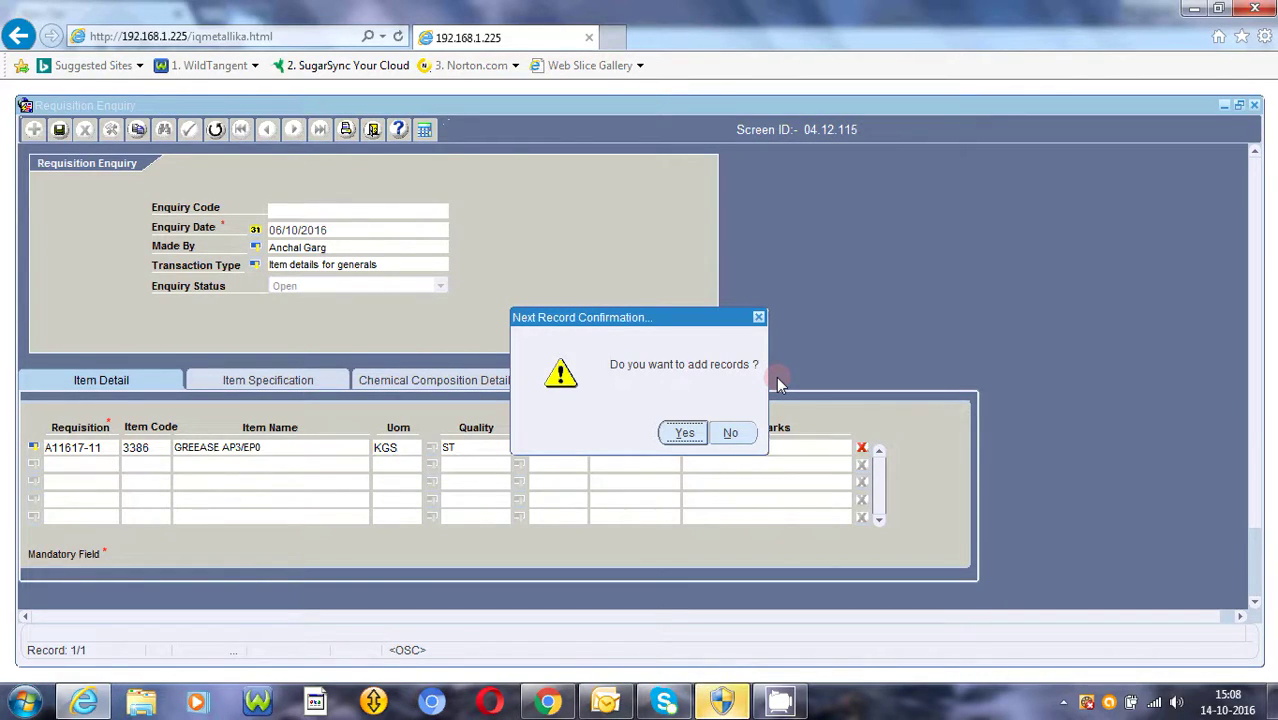
- Add a second item line: 13109 Gear Oil (Energol) GR-XP 220, 400 LTR from A11617-11
key(Return)
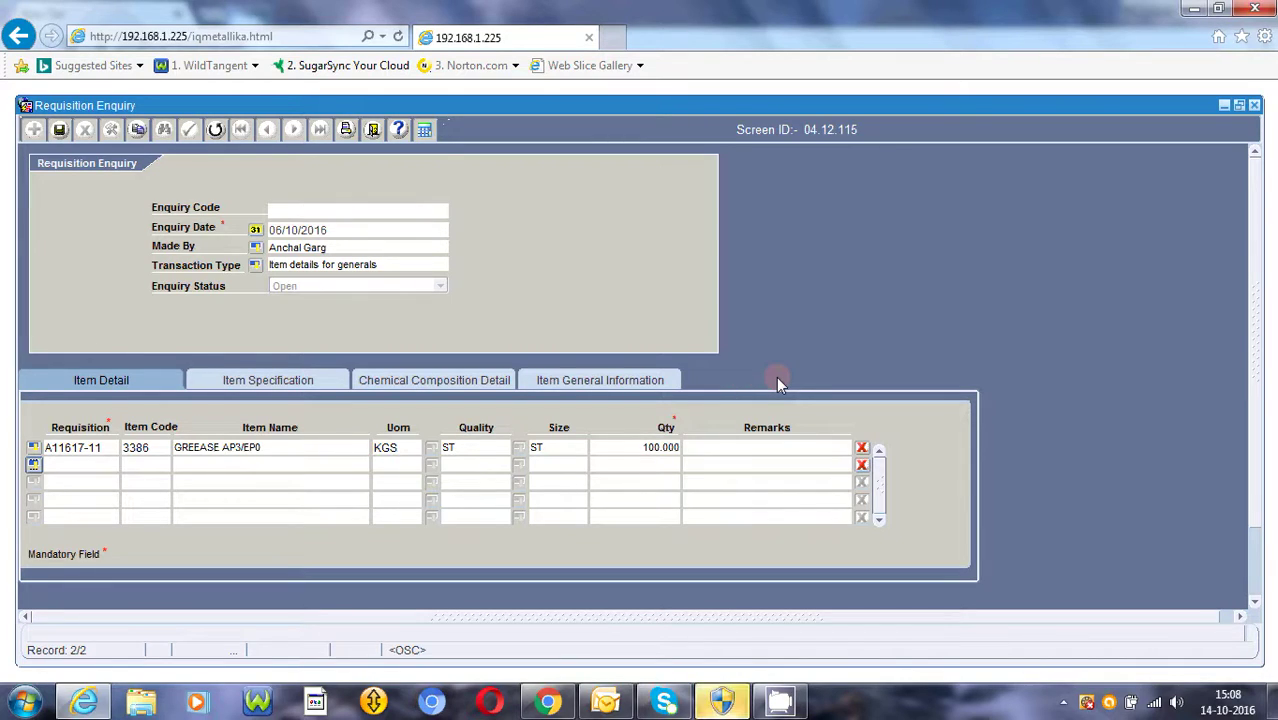
key(Return)
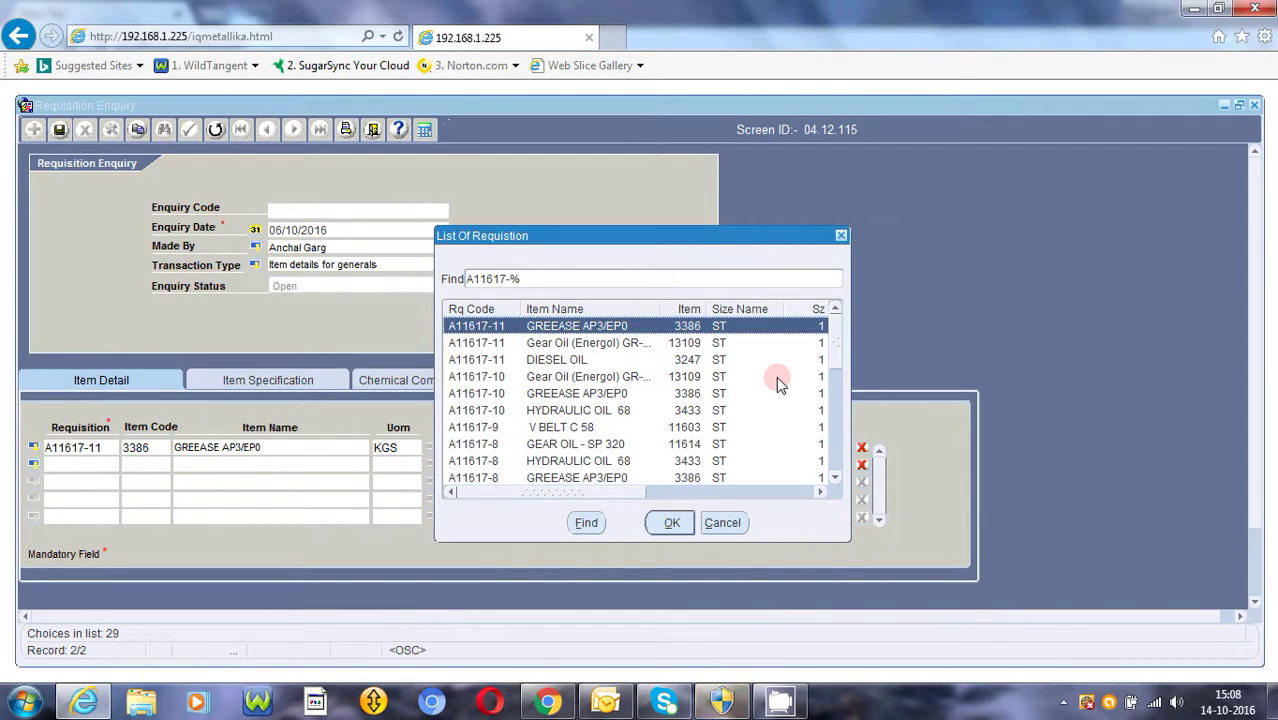
key(Right)
key(Right)
key(Right)
key(Right)
key(Right)
key(Right)
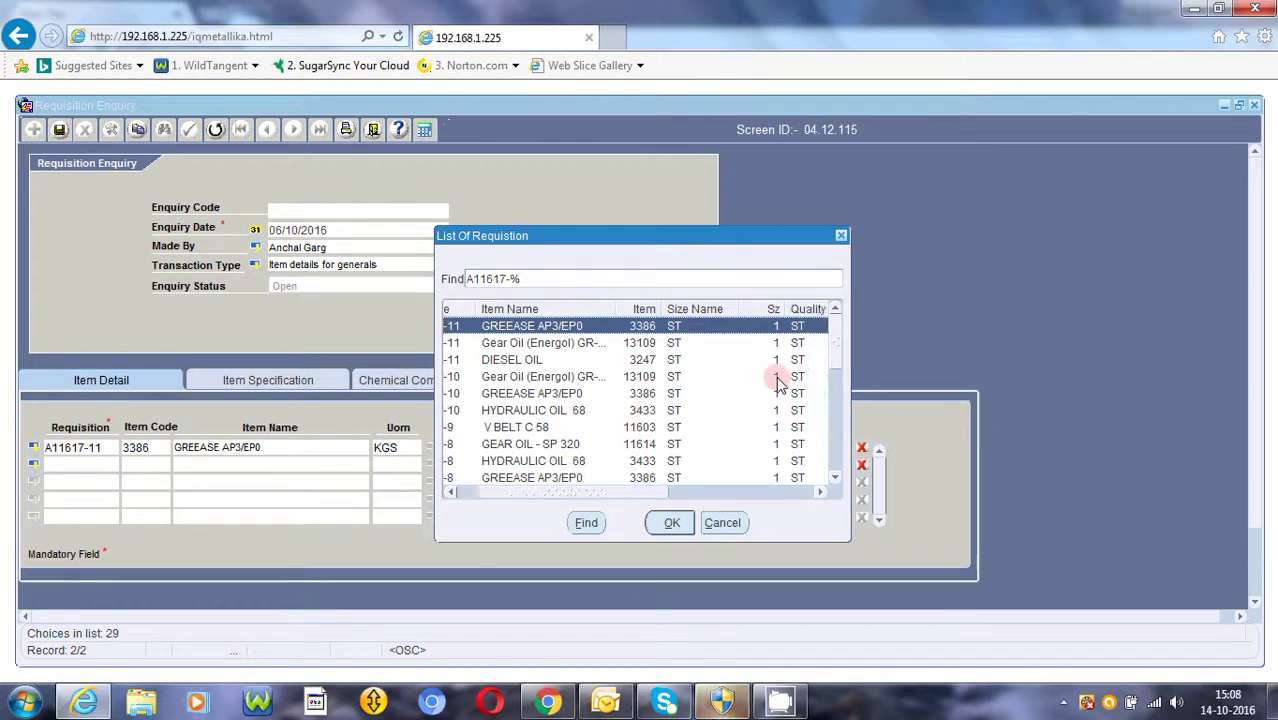
key(Right)
key(Right)
key(Right)
key(Right)
key(Right)
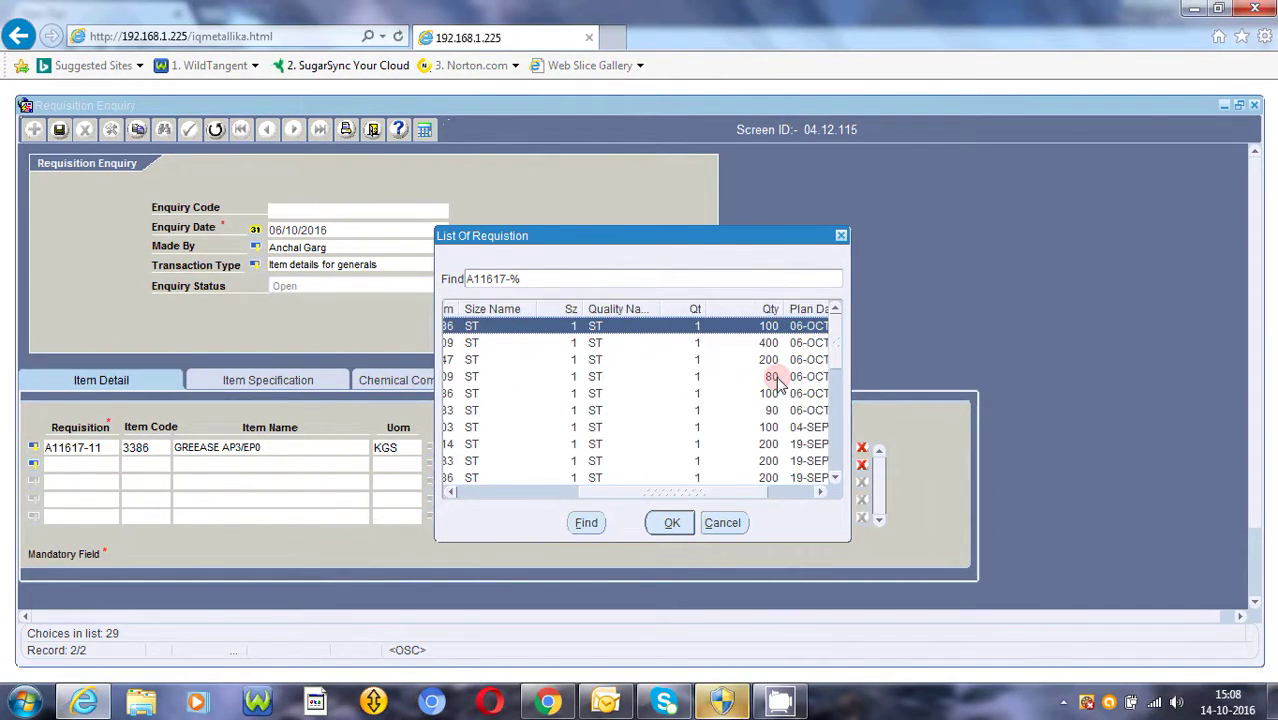
key(Down)
key(Return)
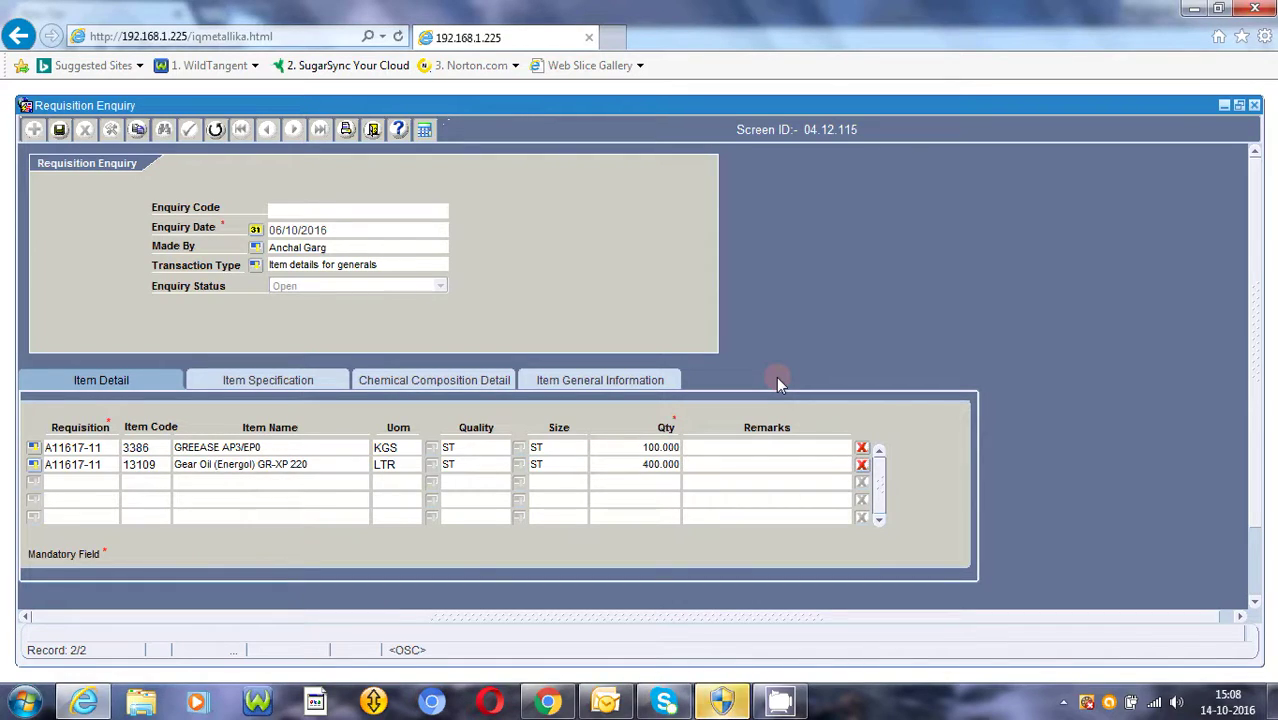
- Decline adding any further item lines to the enquiry
key(Down)
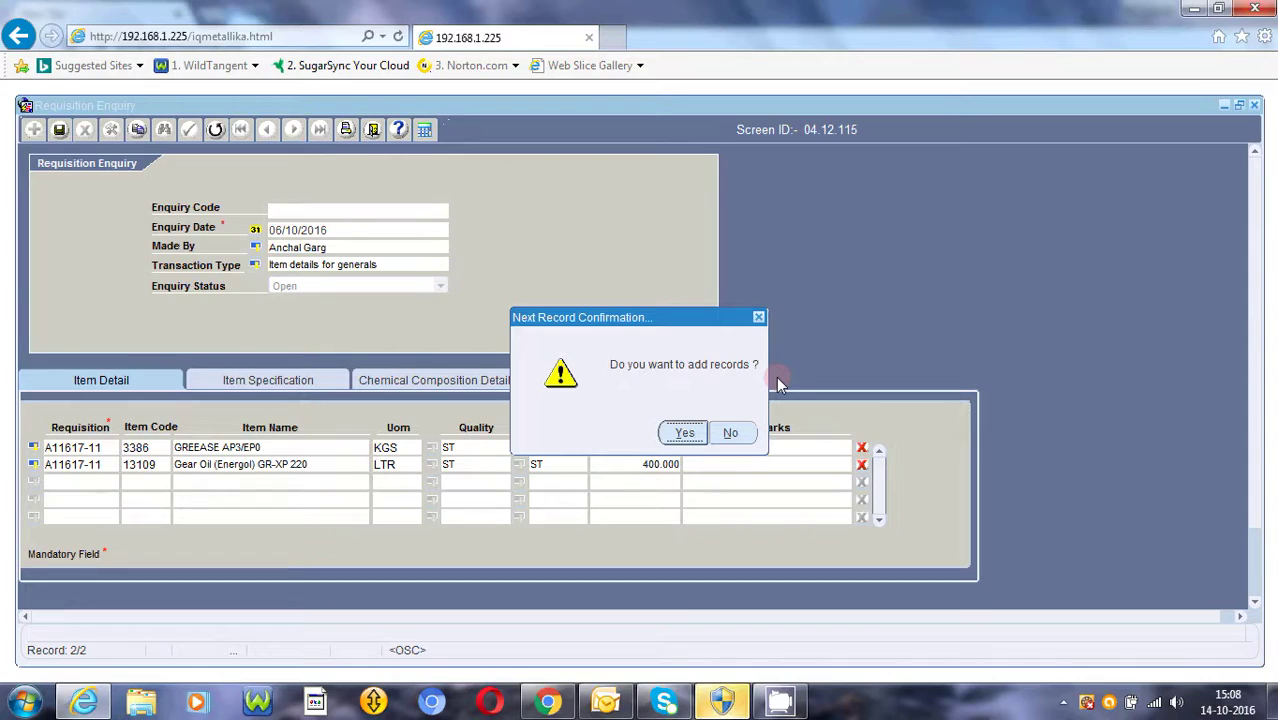
key(Tab)
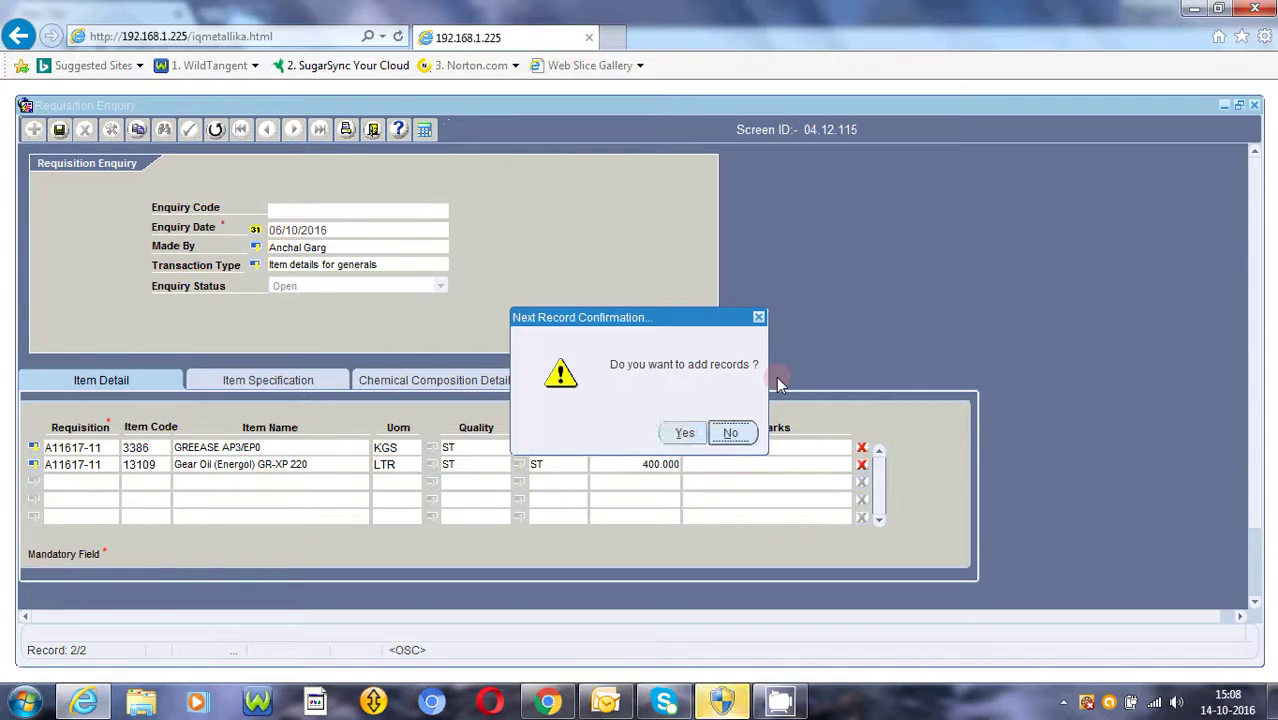
key(Return)
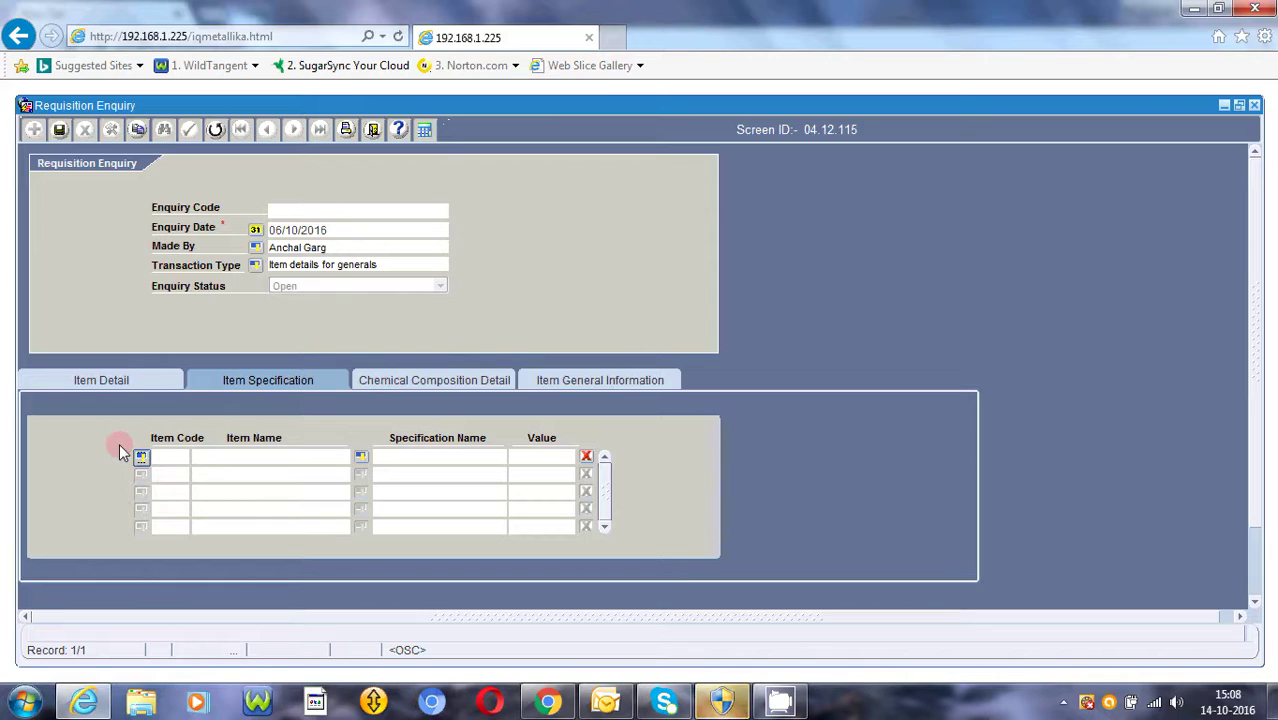
click(141, 458)
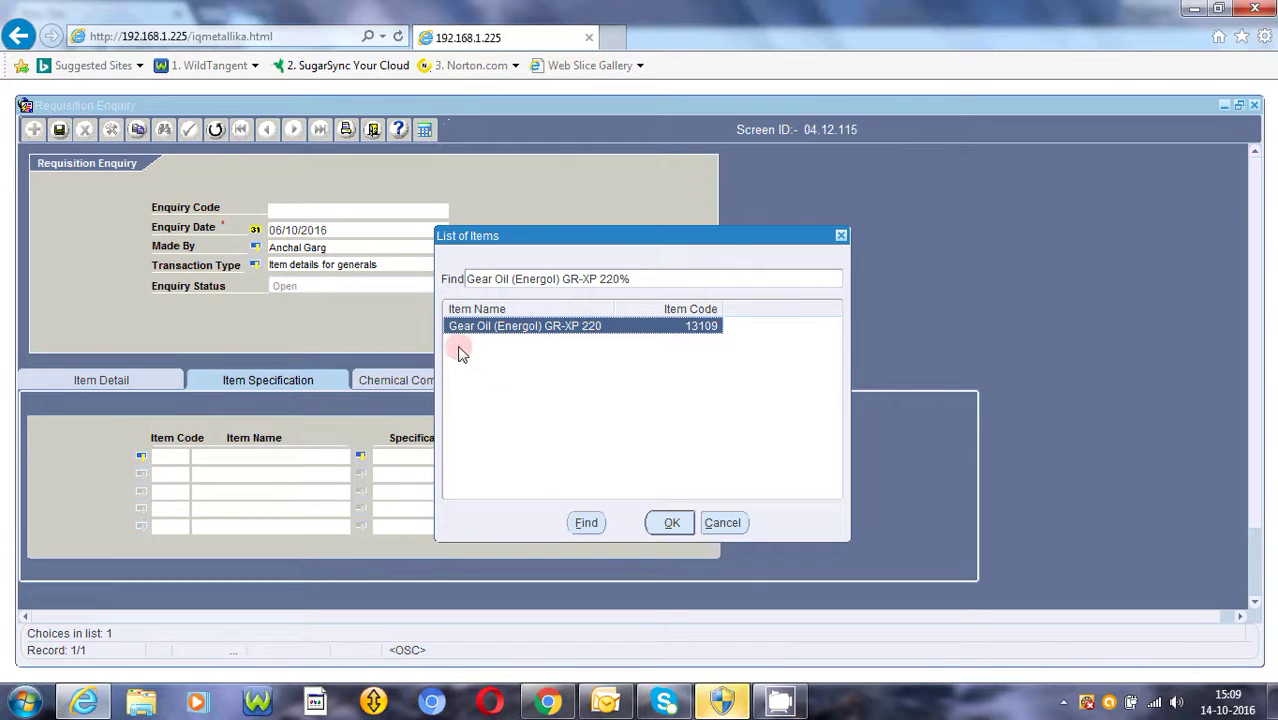
click(722, 523)
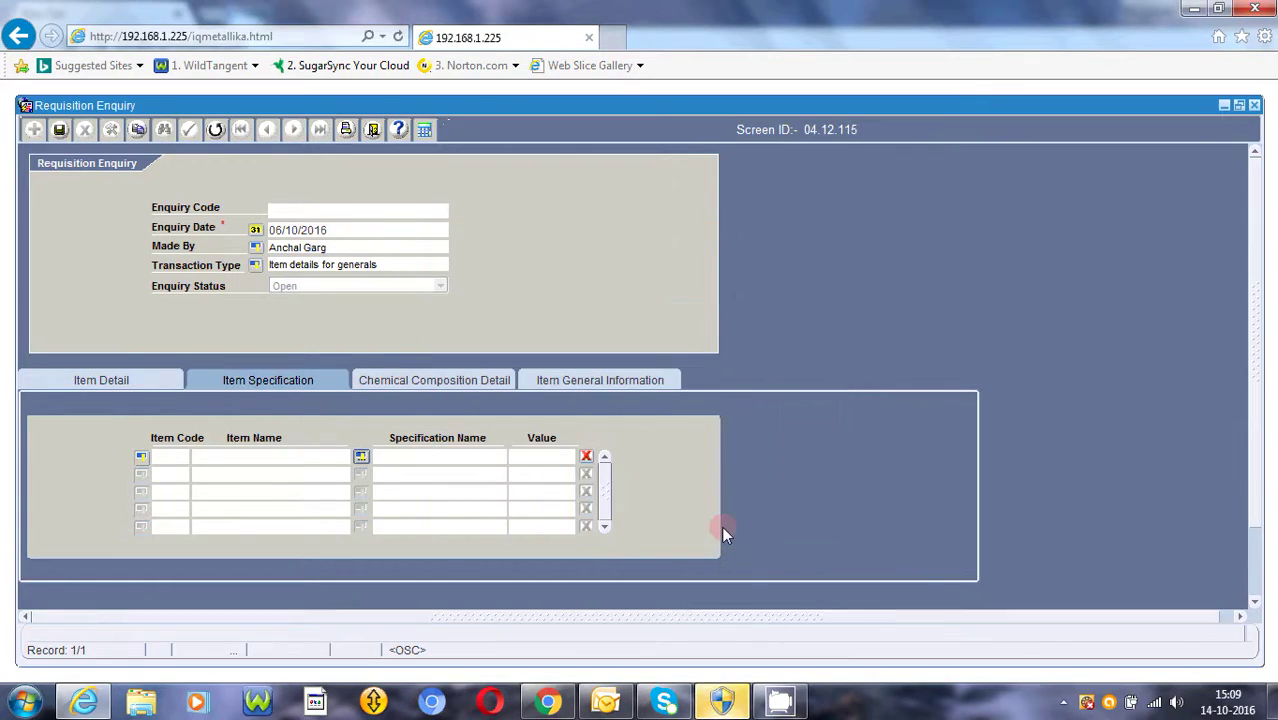
click(438, 481)
- Check Chemical Composition Detail, cancel its Item Name lookup, then show Item General Information
click(418, 373)
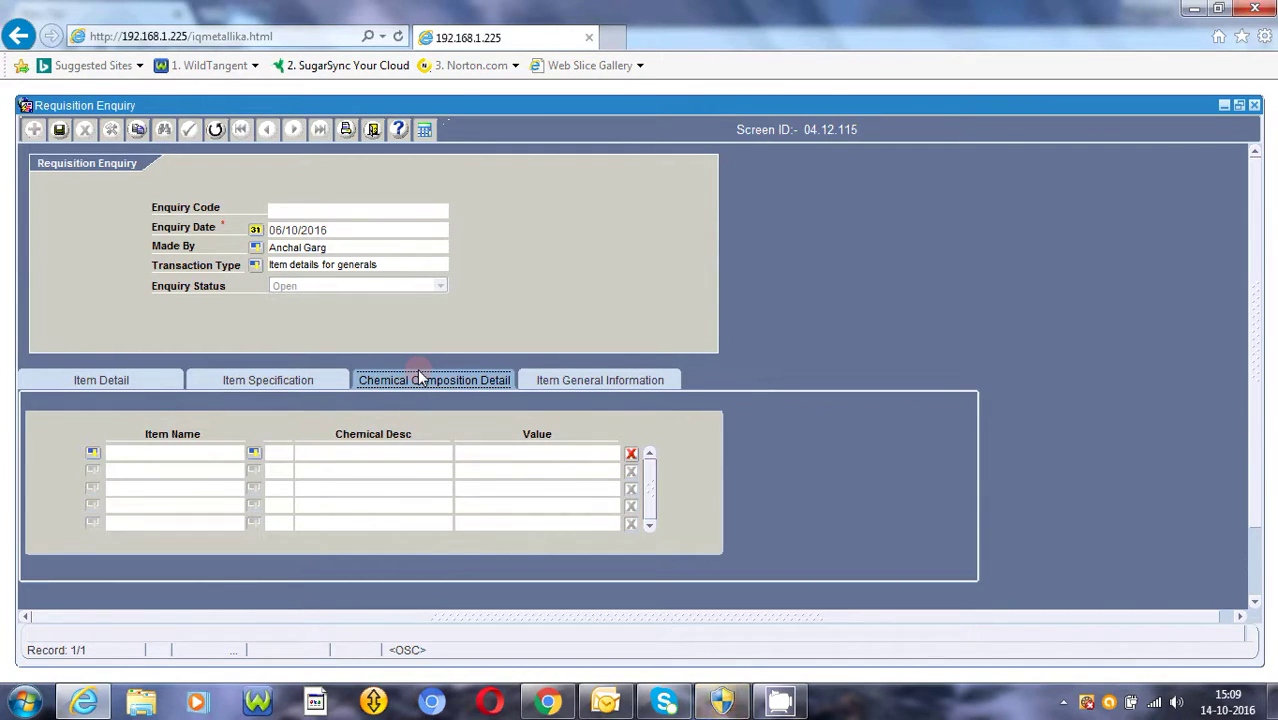
click(93, 453)
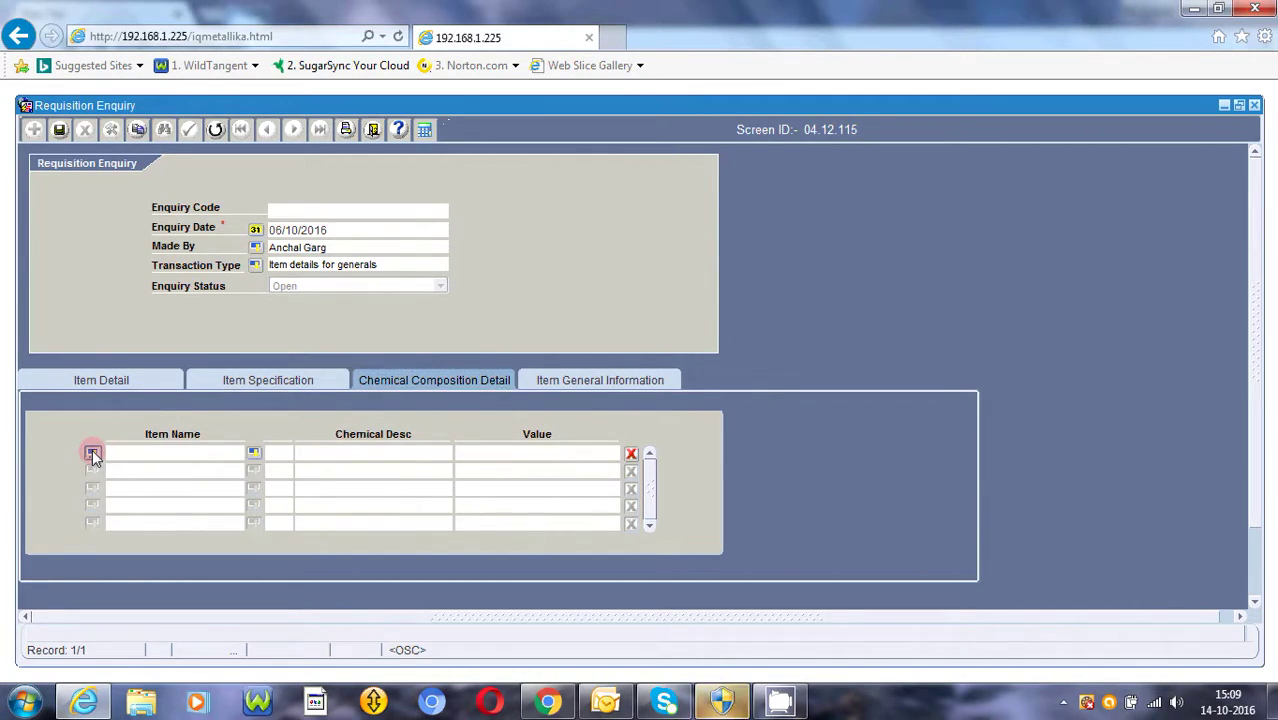
click(716, 525)
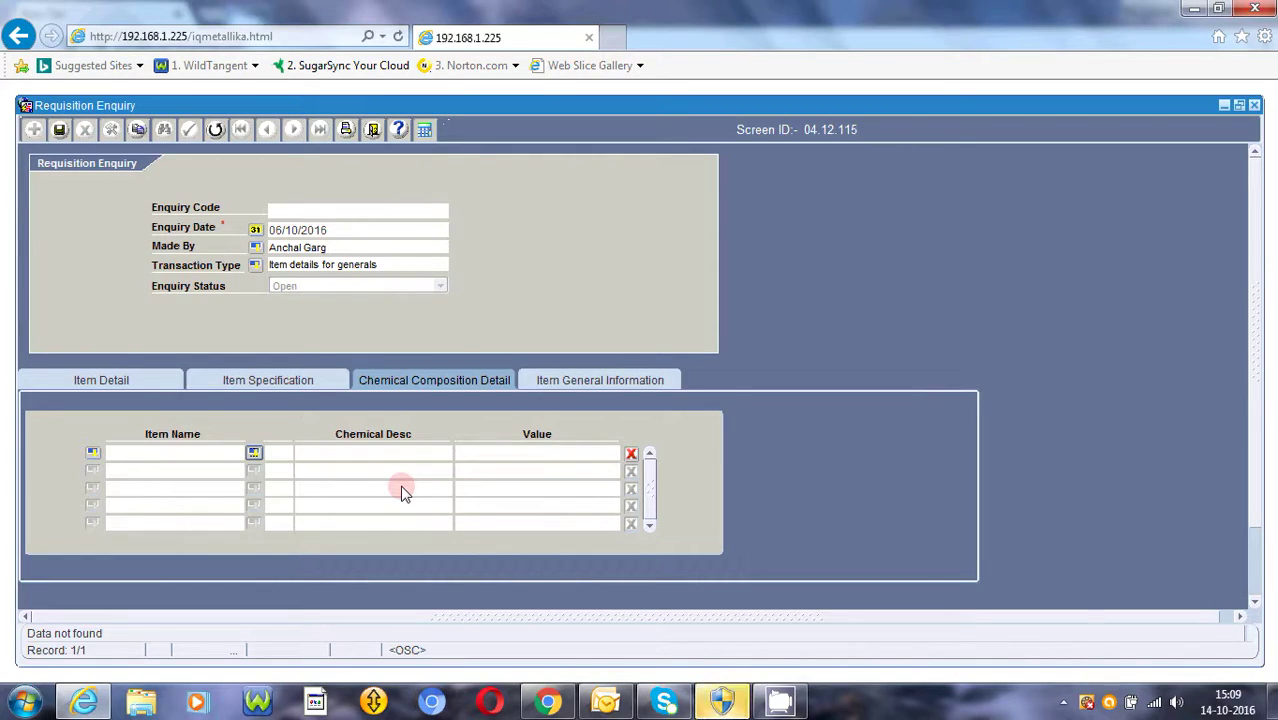
click(587, 383)
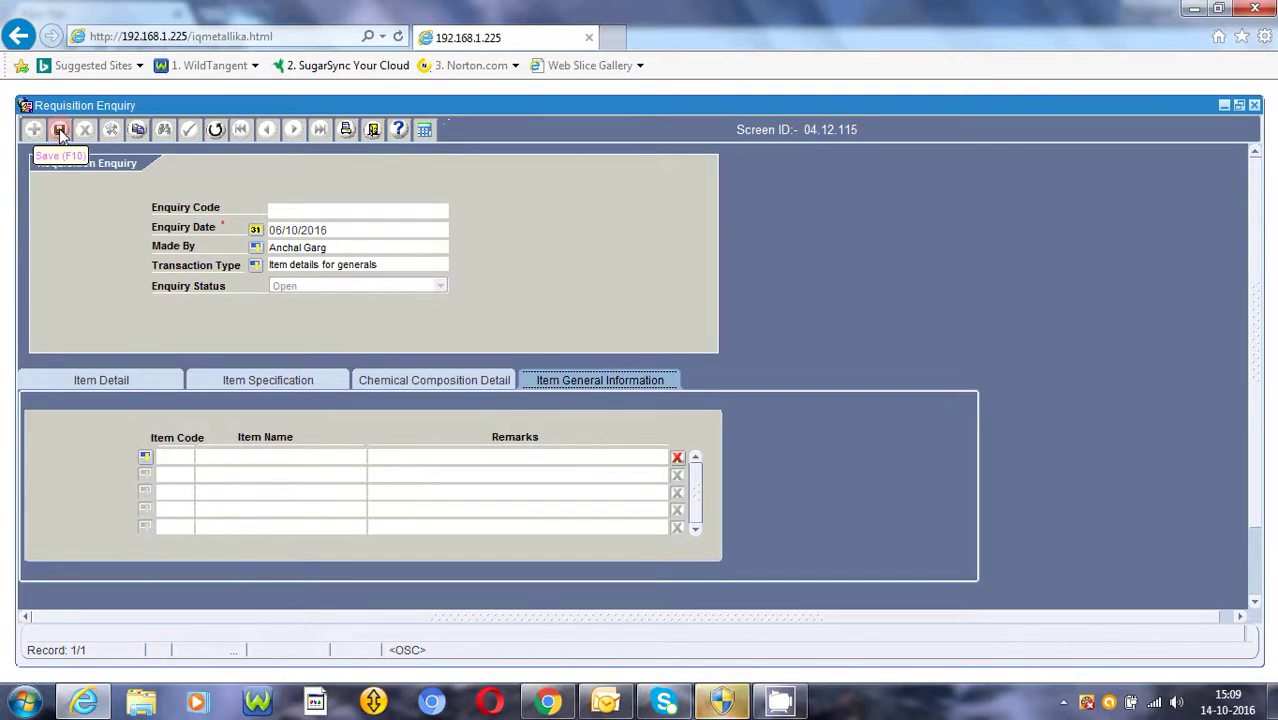
- Save the enquiry, confirming Yes and acknowledging the 'Record saved!' message
click(60, 134)
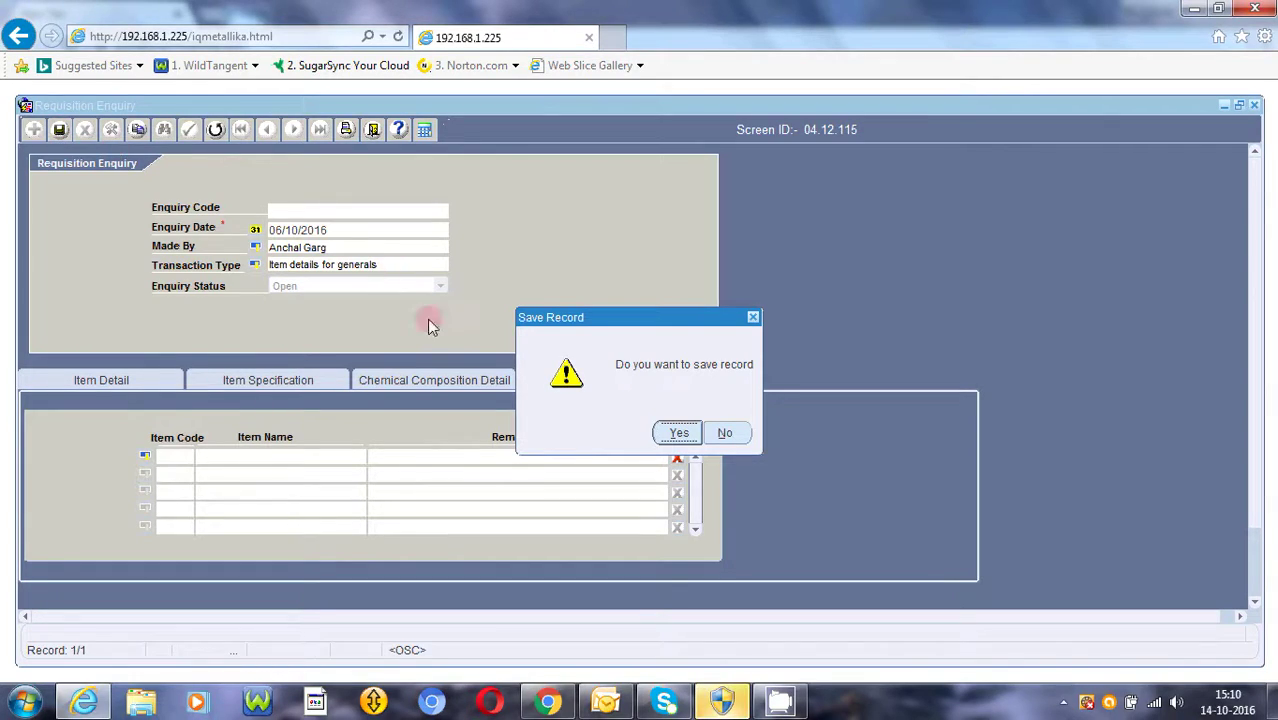
click(662, 436)
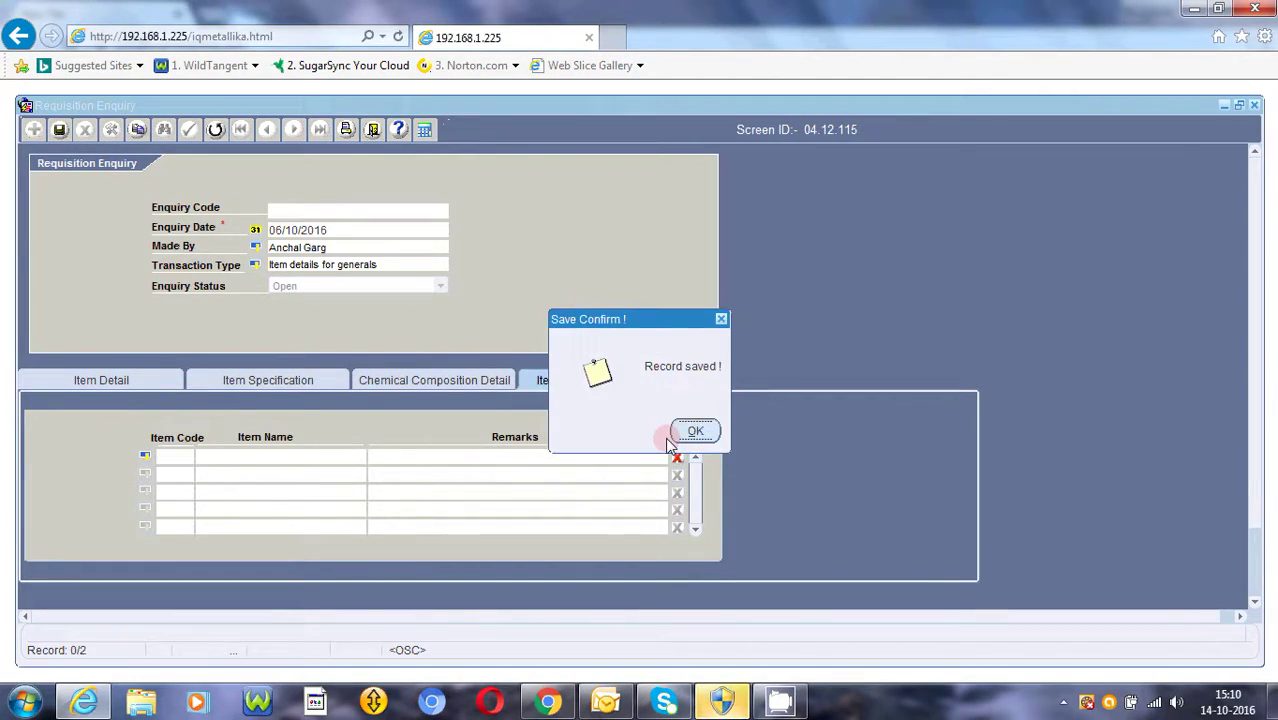
click(688, 437)
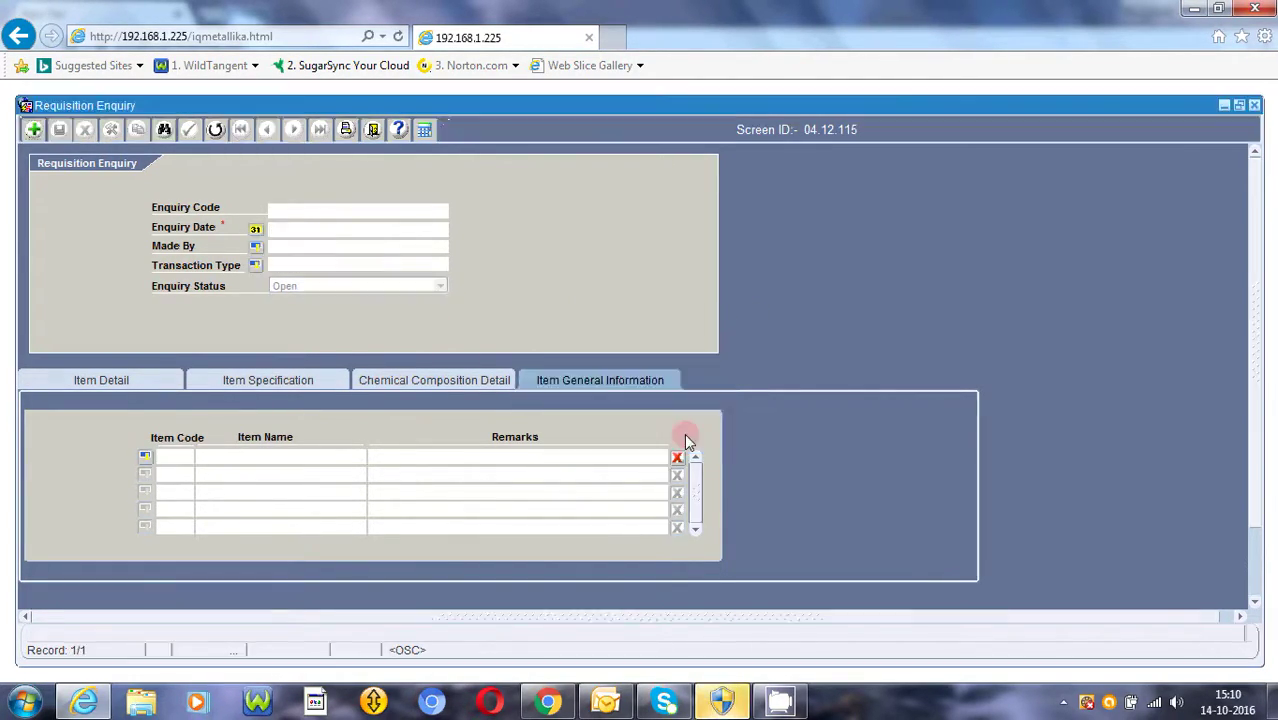